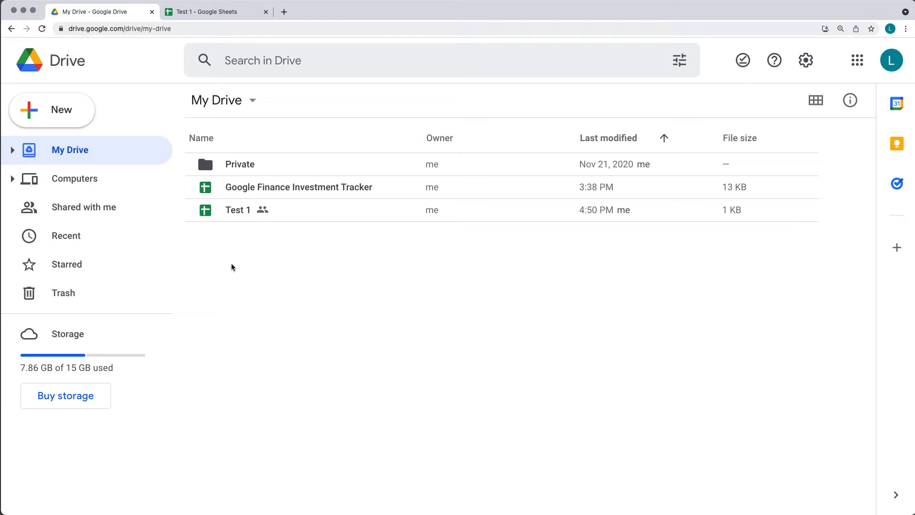
Create a new folder named "test" in My Drive
{"action": "right_click", "coordinate": [231, 264]}
{"action": "left_click", "coordinate": [288, 286]}
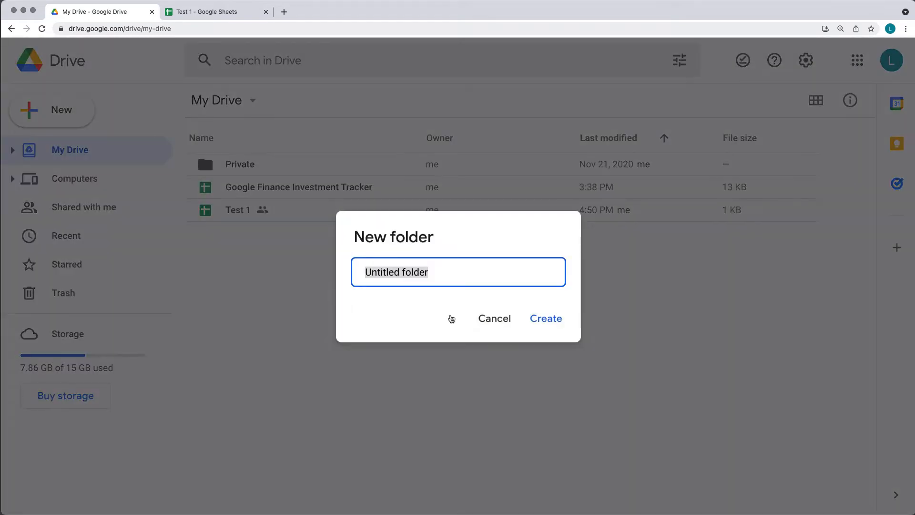
{"action": "type", "text": "test"}
{"action": "key", "text": "Return"}
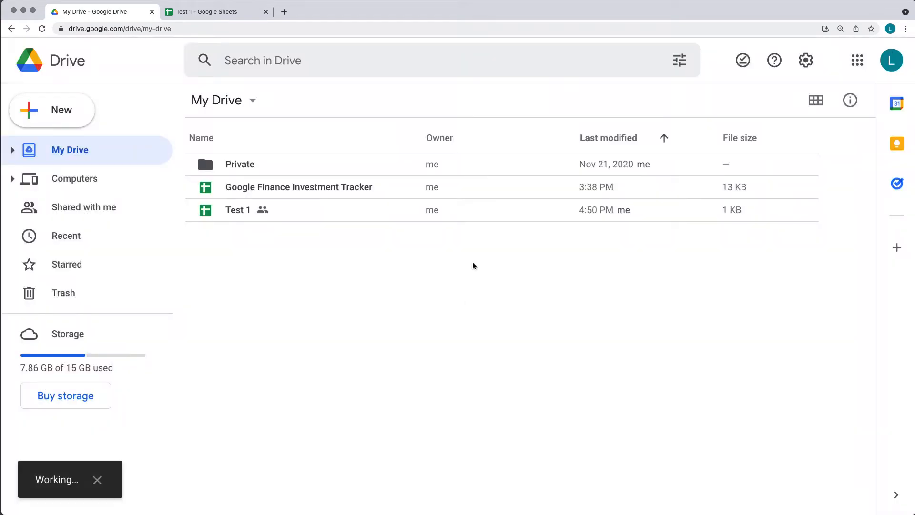
{"action": "left_click", "coordinate": [395, 334]}
Move the Test 1 spreadsheet into the test folder and open that folder
{"action": "left_click_drag", "start_coordinate": [231, 236], "coordinate": [241, 191]}
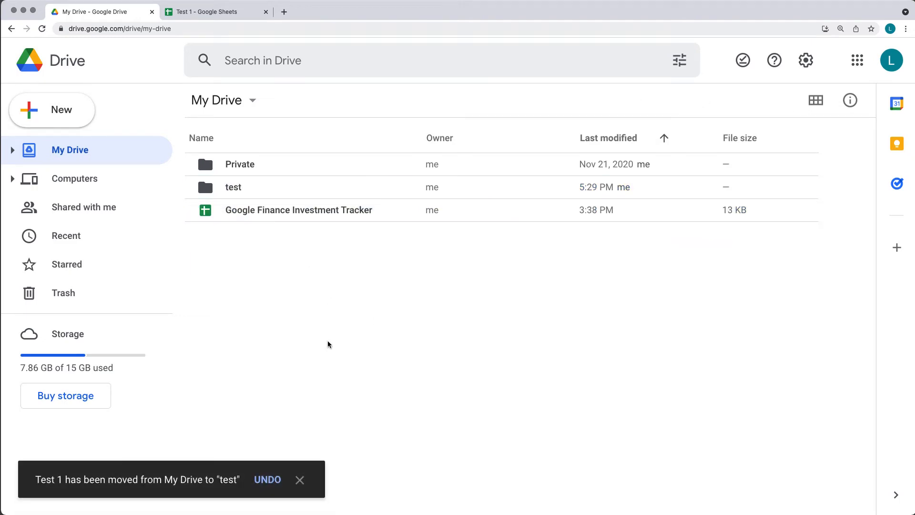
{"action": "left_click", "coordinate": [230, 193]}
{"action": "double_click", "coordinate": [231, 193]}
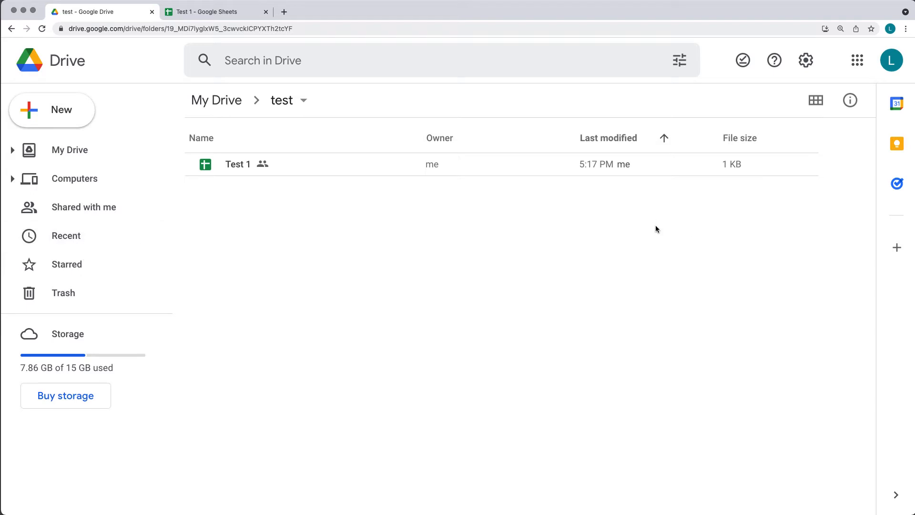
Set the Drive search's file type to Spreadsheets in the advanced search options and close them without searching
{"action": "left_click", "coordinate": [323, 56]}
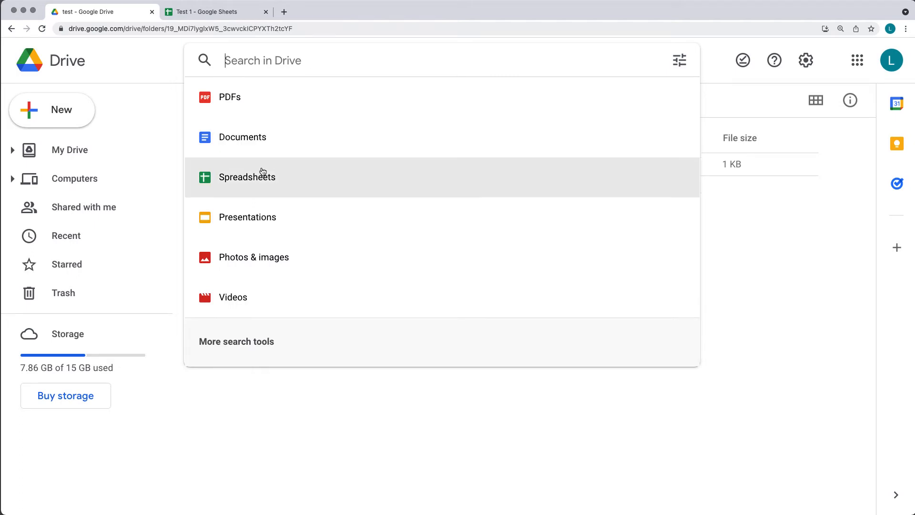
{"action": "left_click", "coordinate": [680, 61]}
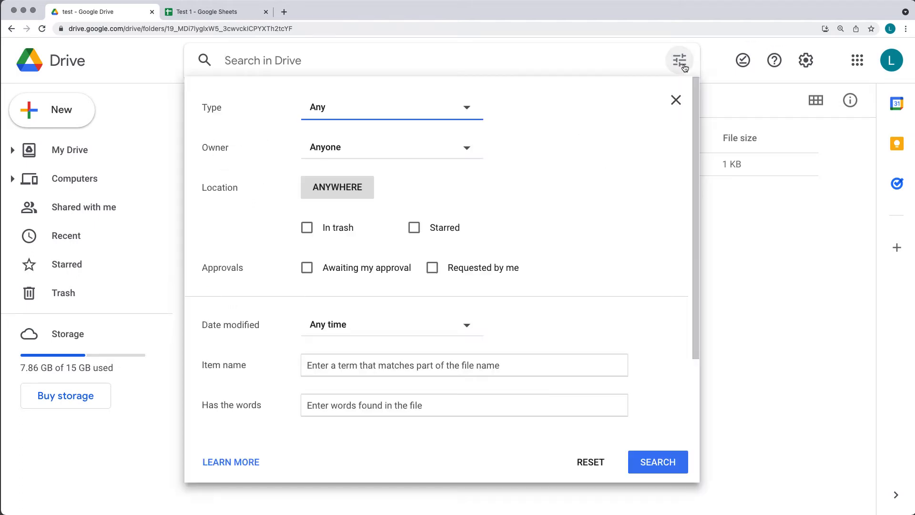
{"action": "left_click", "coordinate": [330, 118]}
{"action": "left_click", "coordinate": [333, 197]}
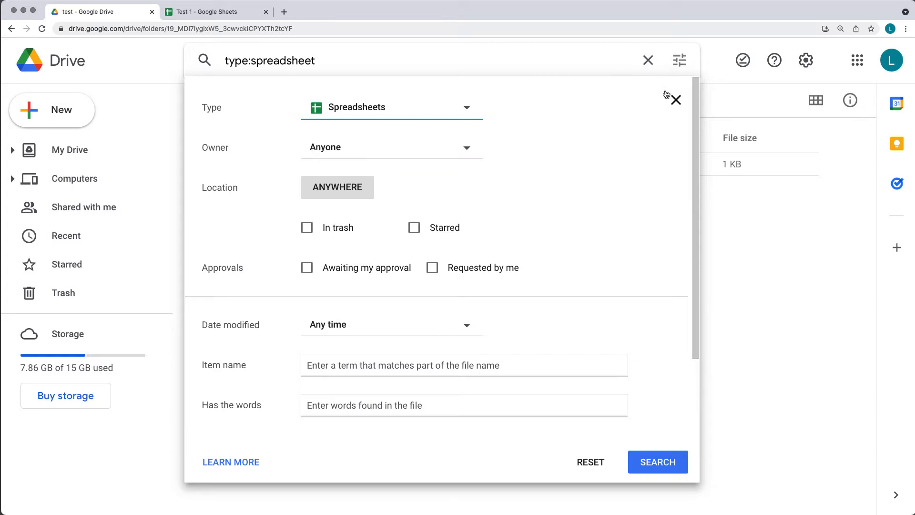
{"action": "left_click", "coordinate": [676, 100]}
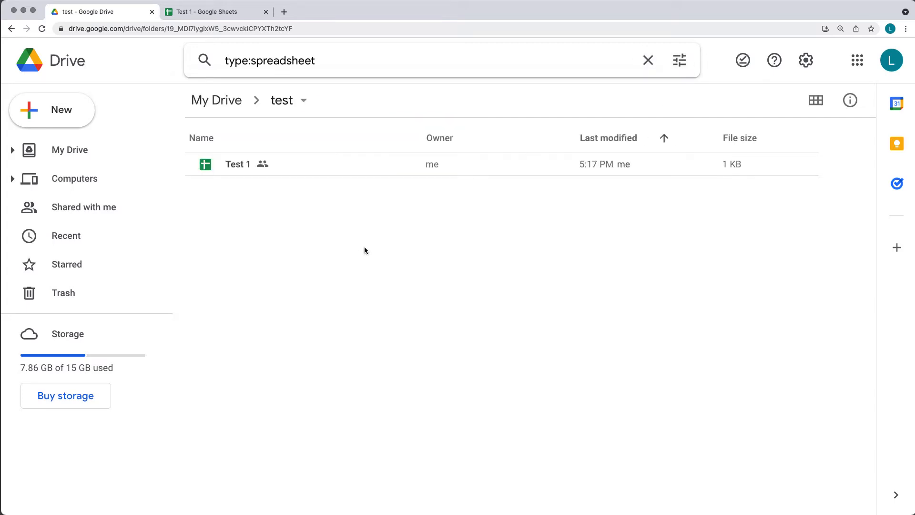
Switch to the Test 1 spreadsheet in Google Sheets and rename Sheet1 as "New Name"
{"action": "left_click", "coordinate": [201, 11]}
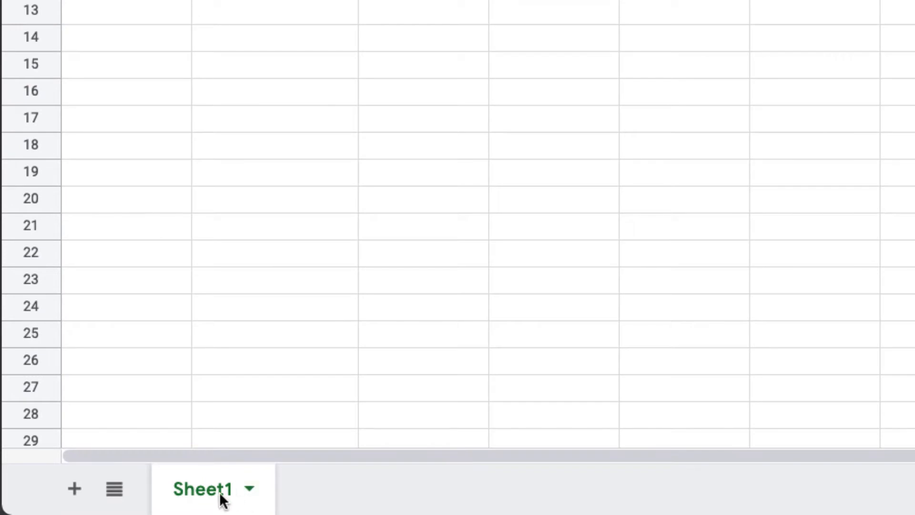
{"action": "double_click", "coordinate": [196, 491]}
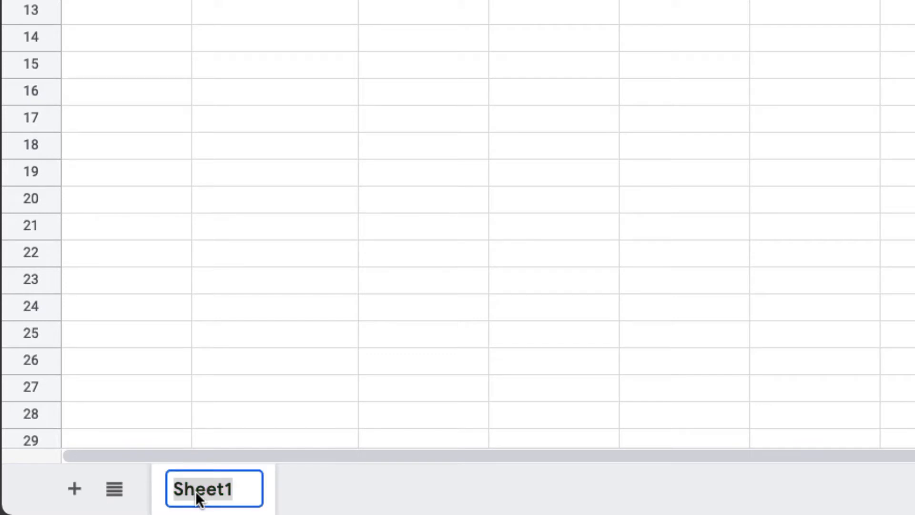
{"action": "type", "text": "New Name"}
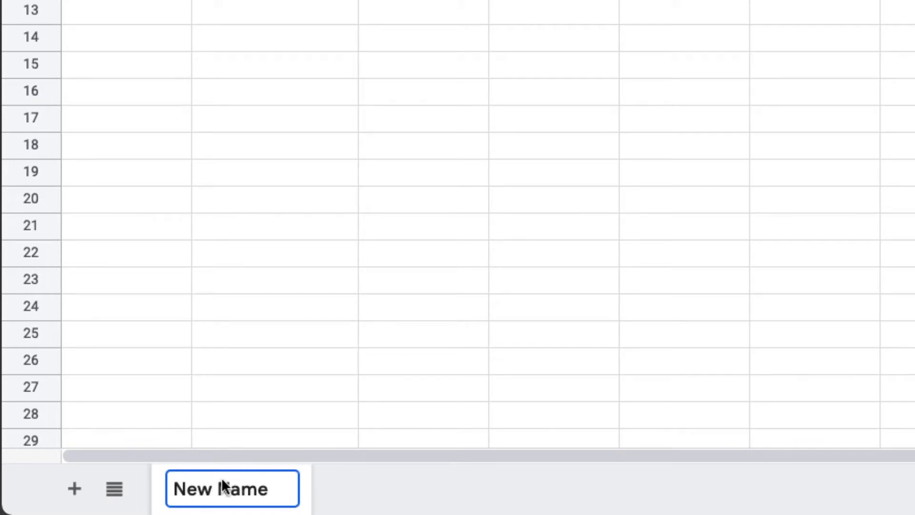
{"action": "left_click", "coordinate": [425, 206]}
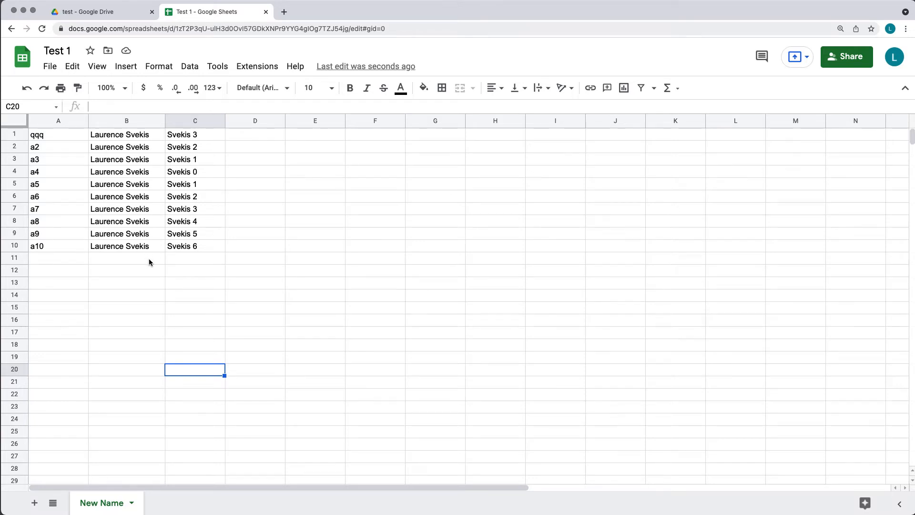
Switch back to Google Drive and add the Test 1 file to Starred
{"action": "left_click", "coordinate": [105, 13]}
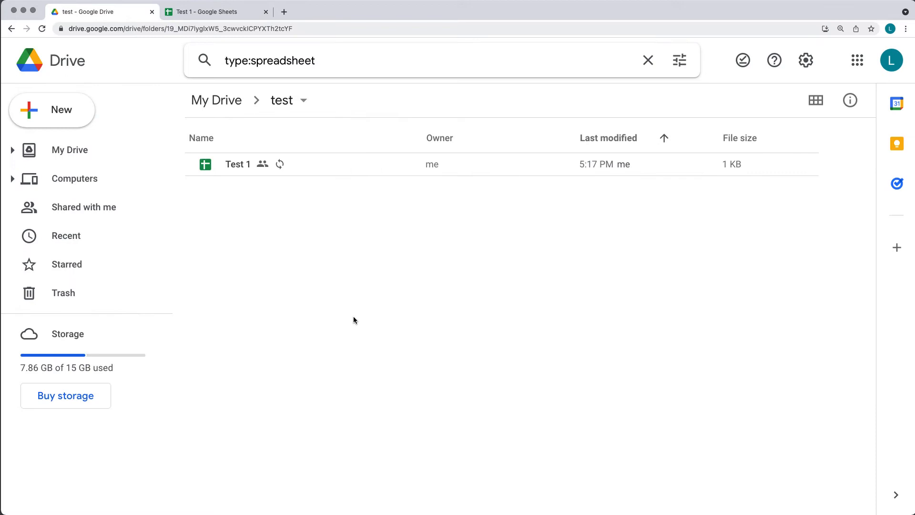
{"action": "left_click", "coordinate": [240, 165]}
{"action": "right_click", "coordinate": [241, 165]}
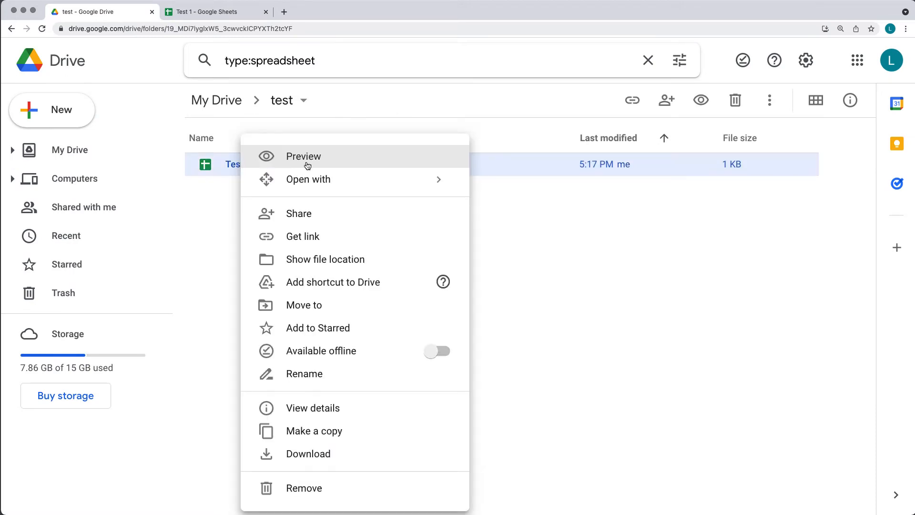
{"action": "left_click", "coordinate": [331, 334]}
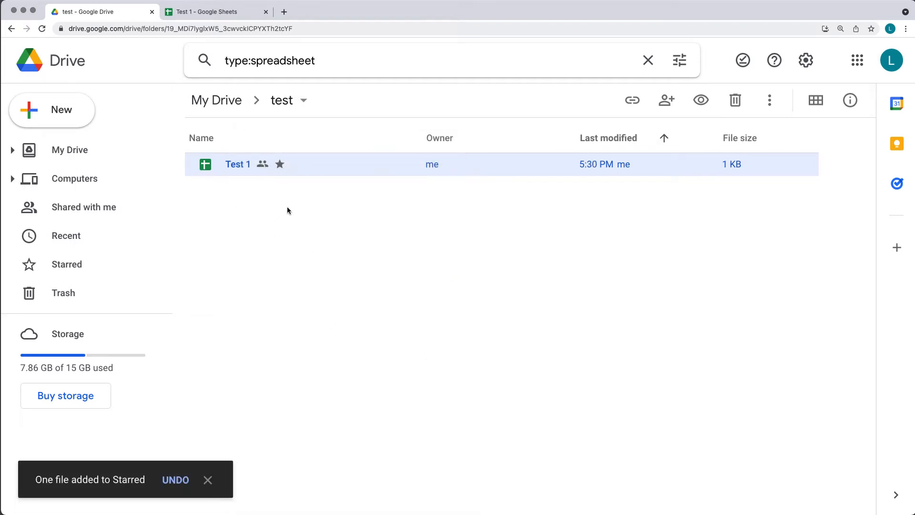
{"action": "left_click", "coordinate": [329, 326]}
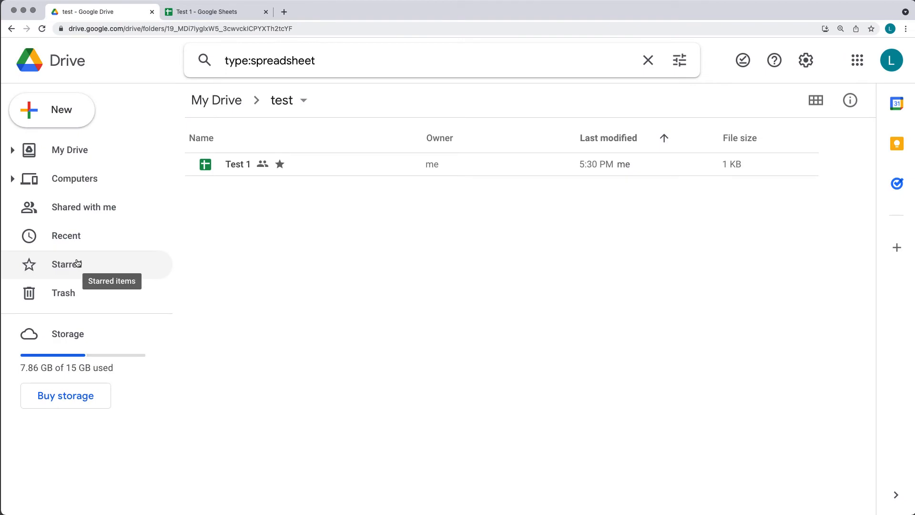
View the Starred items and look over the actions available for the Test 1 file in the test folder
{"action": "left_click", "coordinate": [76, 264]}
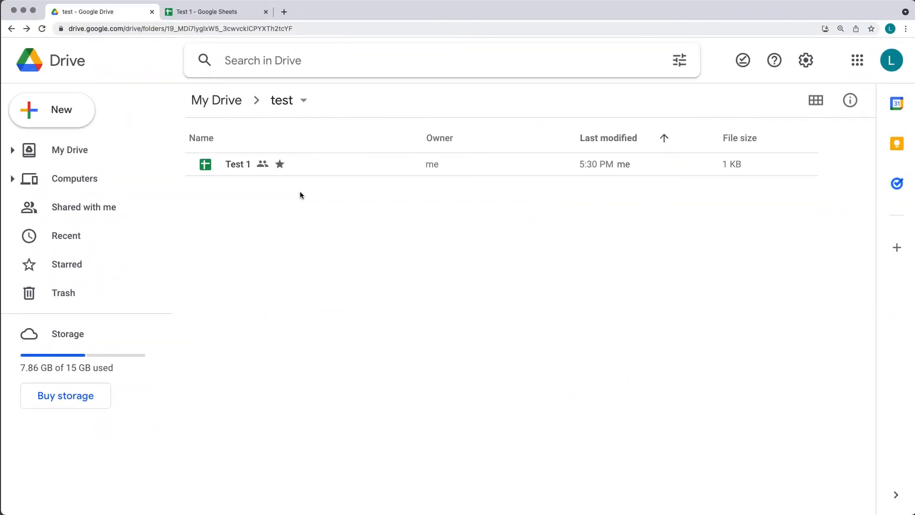
{"action": "right_click", "coordinate": [230, 165]}
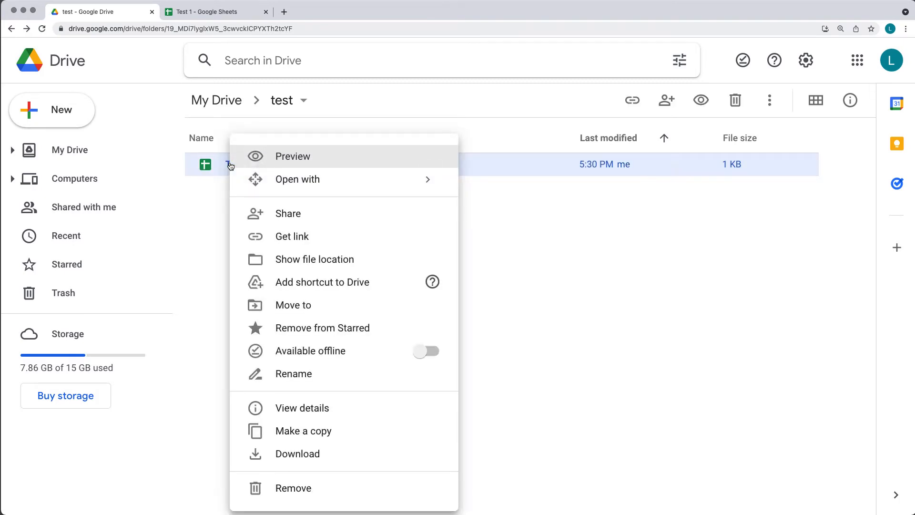
{"action": "left_click", "coordinate": [300, 265]}
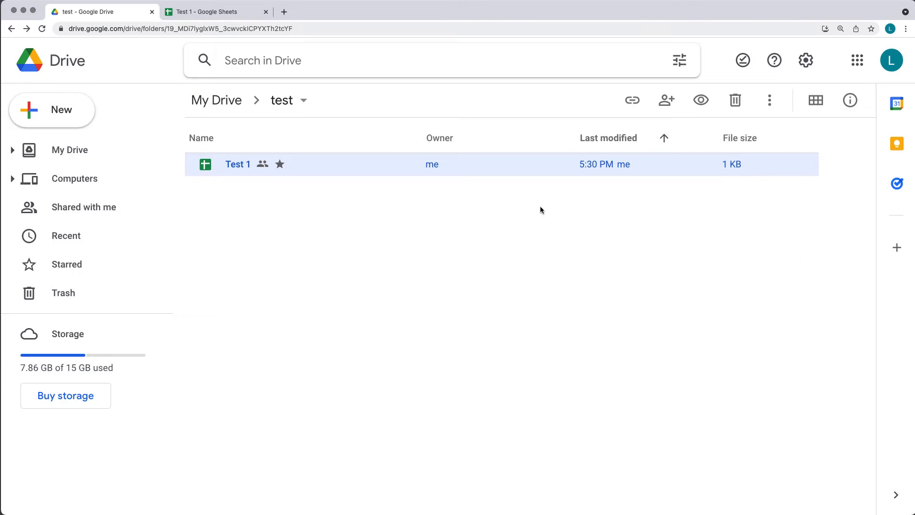
Show the file information for Test 1 and compare its details with its activity history
{"action": "left_click", "coordinate": [851, 108]}
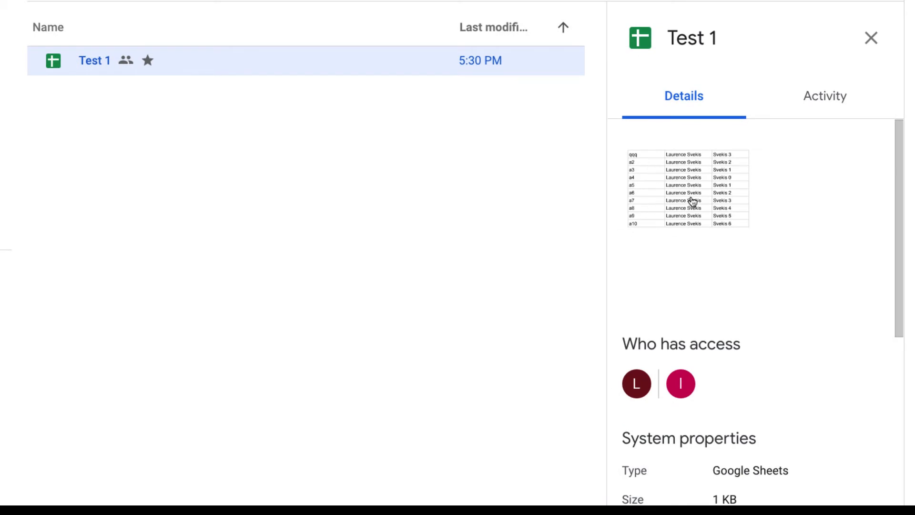
{"action": "left_click", "coordinate": [803, 110]}
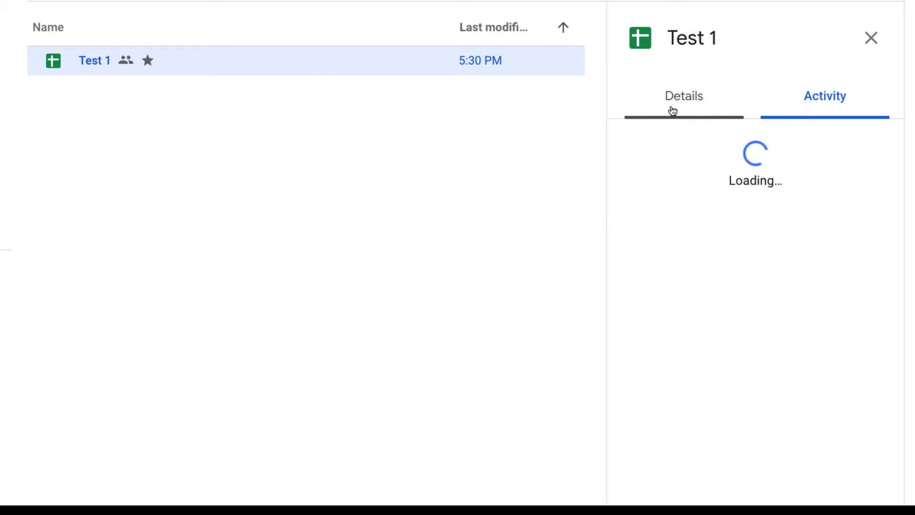
{"action": "left_click", "coordinate": [672, 108]}
{"action": "left_click", "coordinate": [809, 113]}
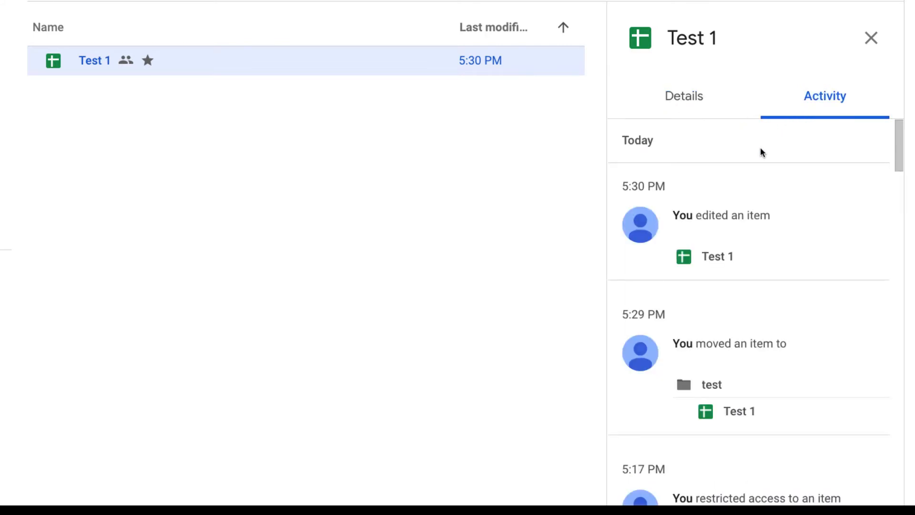
{"action": "left_click", "coordinate": [673, 106]}
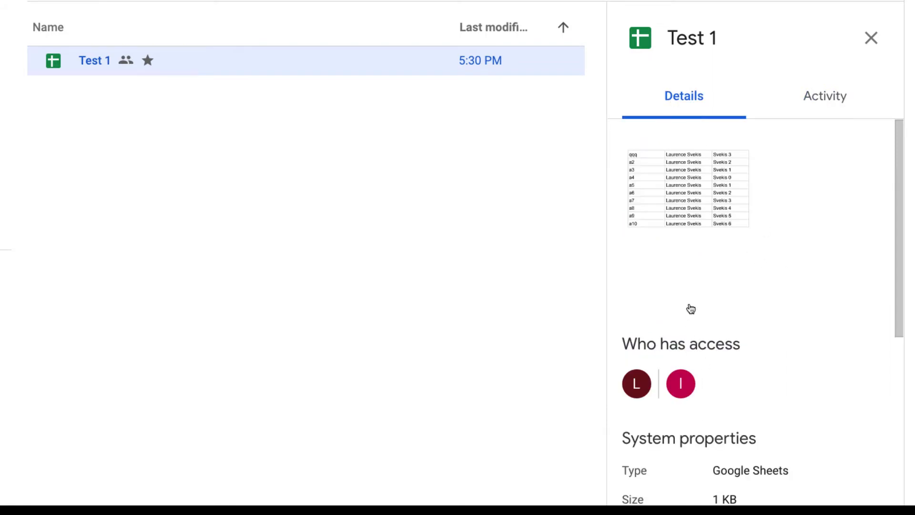
Examine the system properties of Test 1, including its file type and size
{"action": "scroll", "coordinate": [691, 308], "scroll_direction": "down", "scroll_amount": 3}
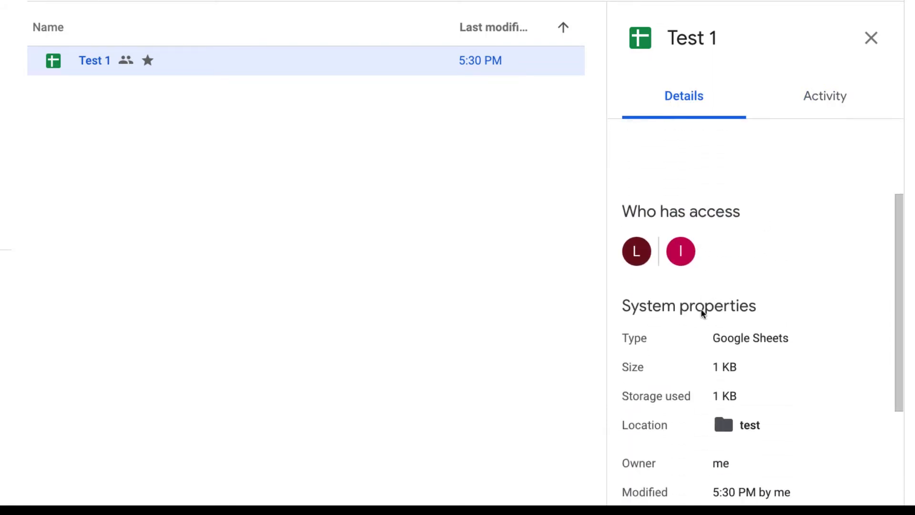
{"action": "left_click_drag", "start_coordinate": [713, 338], "coordinate": [822, 335]}
{"action": "scroll", "coordinate": [781, 310], "scroll_direction": "down", "scroll_amount": 1}
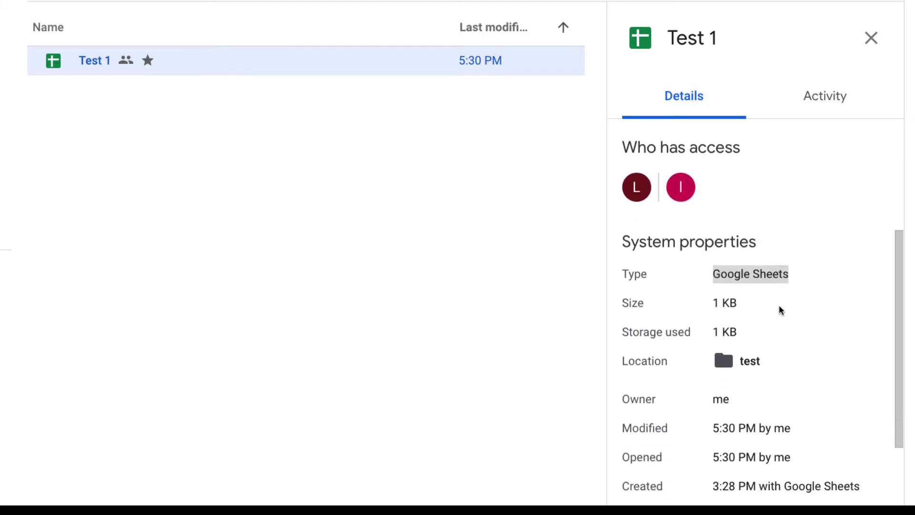
{"action": "triple_click", "coordinate": [731, 292]}
Open the folder given as the file's location, view the folder's activity and close the file information
{"action": "left_click", "coordinate": [720, 356]}
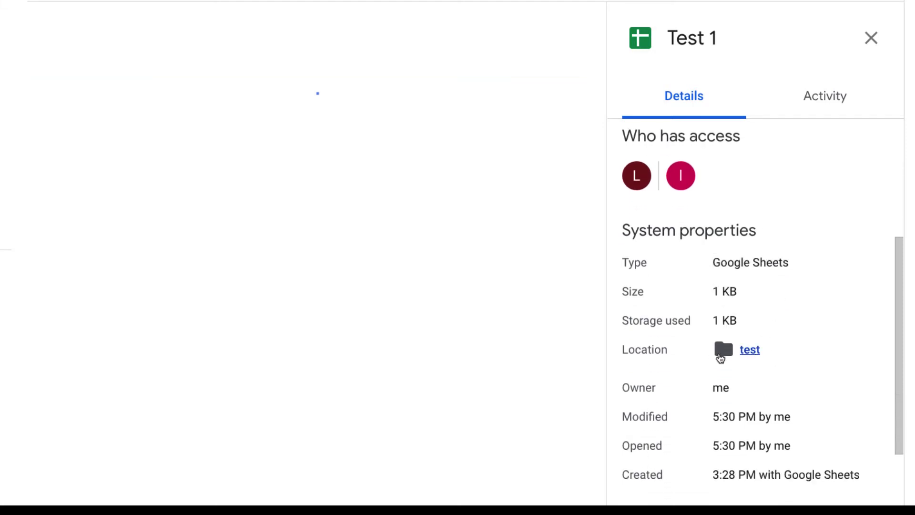
{"action": "left_click", "coordinate": [824, 97]}
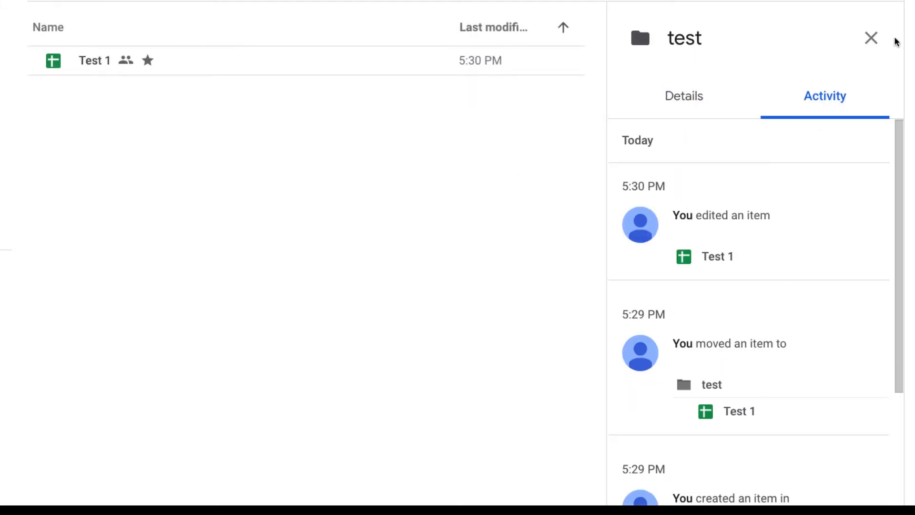
{"action": "left_click", "coordinate": [871, 38]}
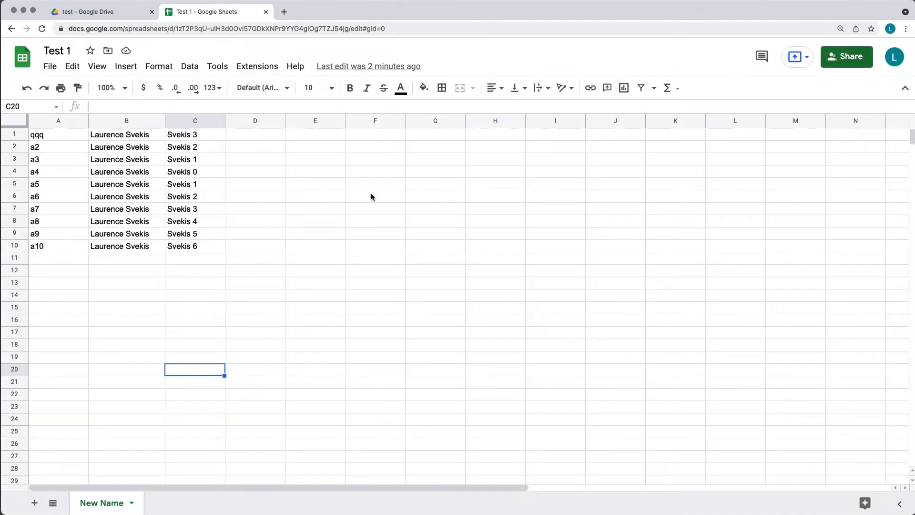
View the document details of the Test 1 spreadsheet in Google Sheets and close them
{"action": "left_click", "coordinate": [48, 67]}
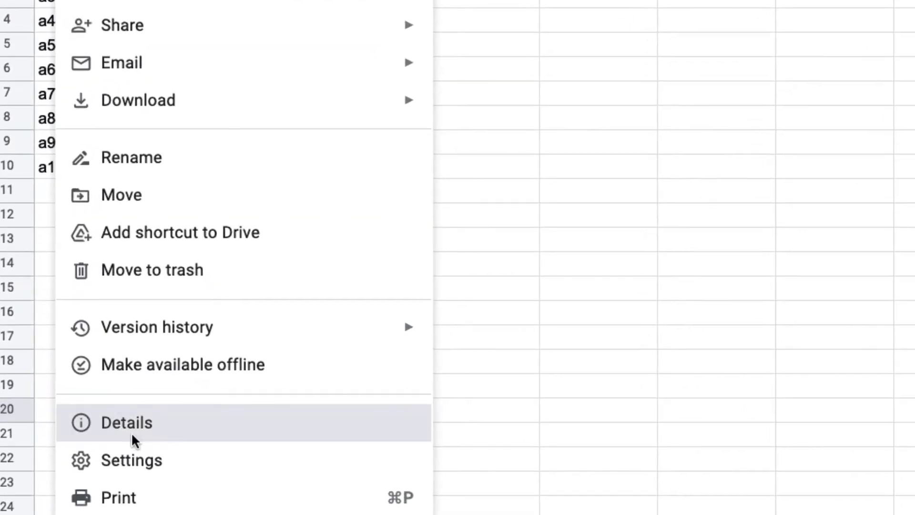
{"action": "left_click", "coordinate": [132, 435]}
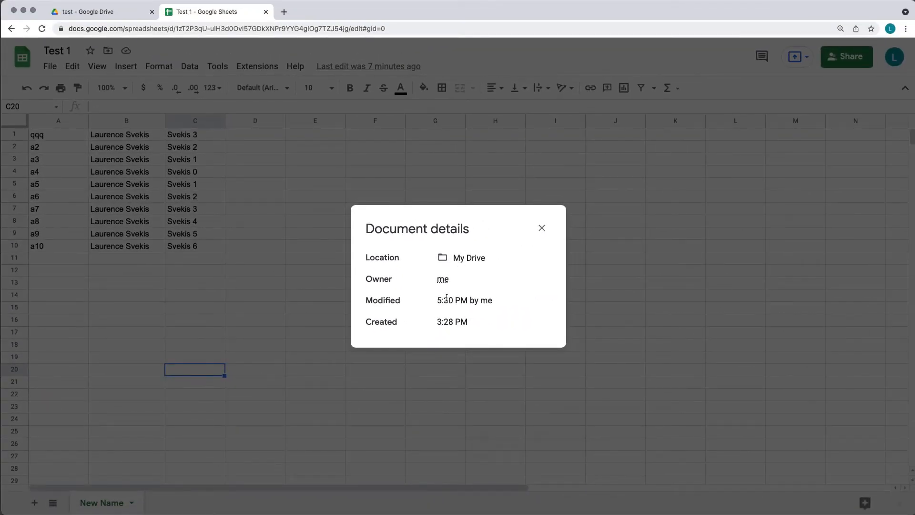
{"action": "left_click", "coordinate": [542, 228]}
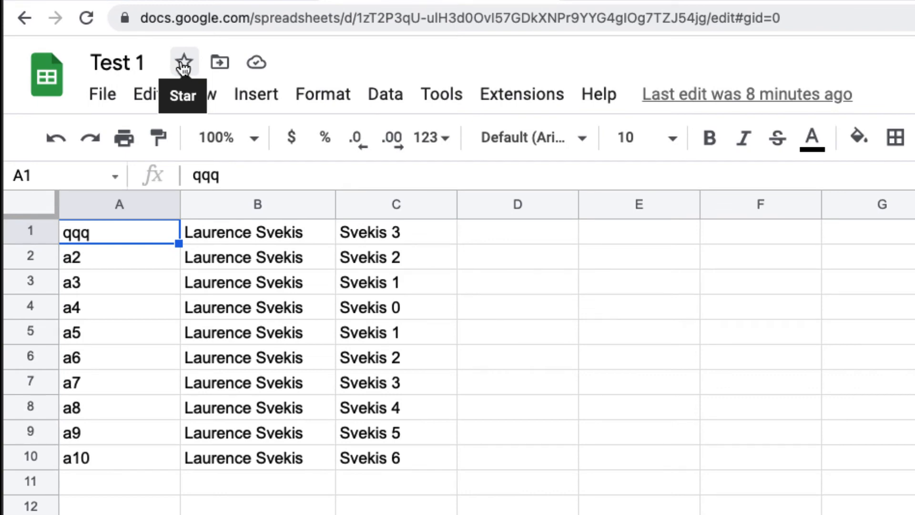
Toggle the star on the Test 1 spreadsheet on and off again
{"action": "left_click", "coordinate": [183, 67]}
{"action": "left_click", "coordinate": [183, 66]}
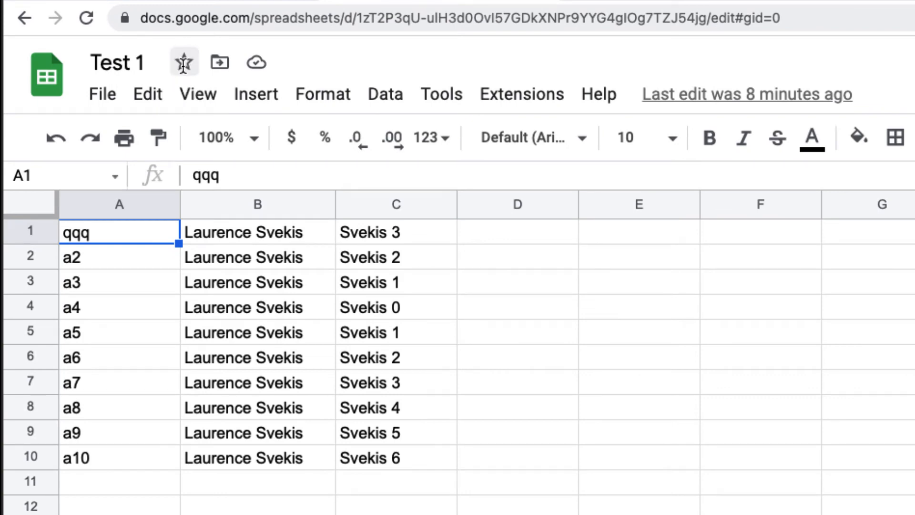
Create a folder named test 10 in My Drive and move the Test 1 spreadsheet into it
{"action": "left_click", "coordinate": [220, 64]}
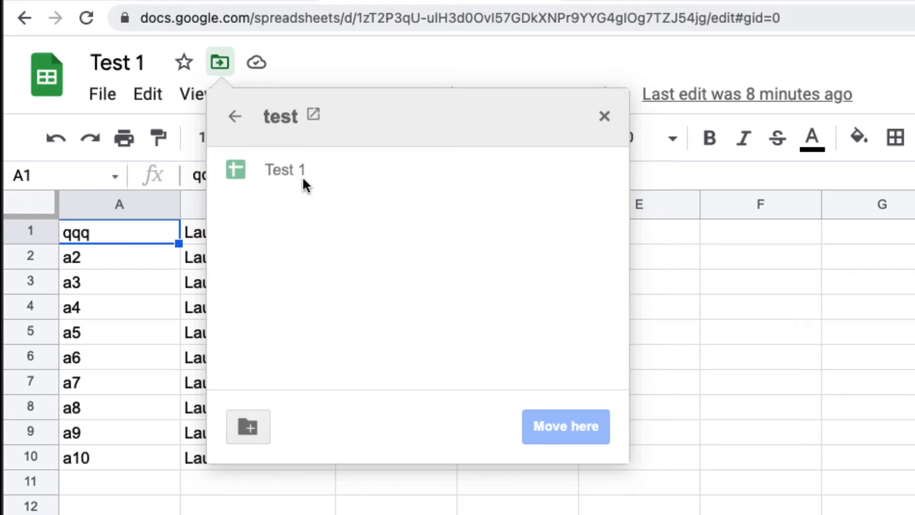
{"action": "left_click", "coordinate": [231, 124]}
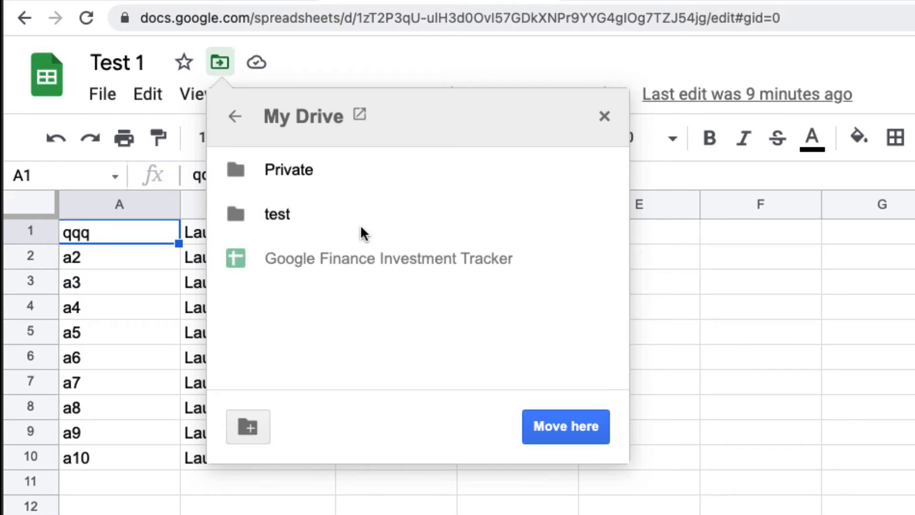
{"action": "left_click", "coordinate": [245, 430]}
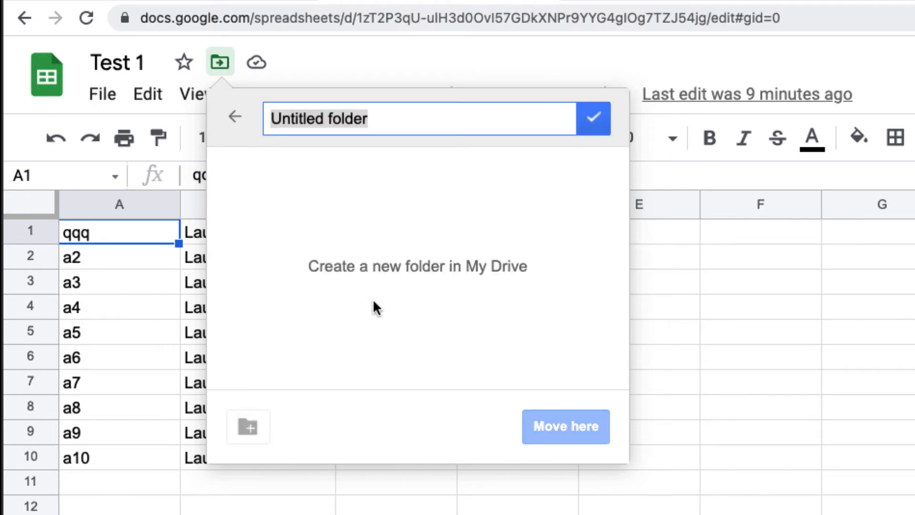
{"action": "type", "text": "test"}
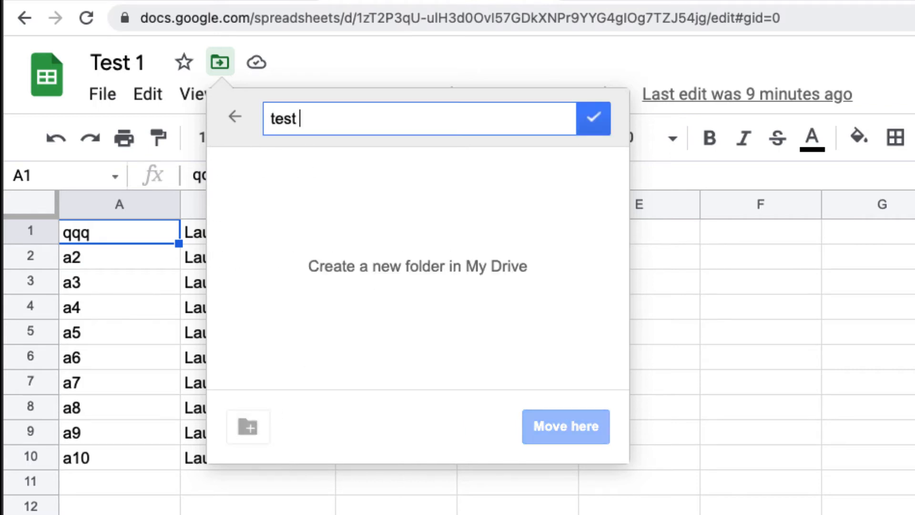
{"action": "type", "text": "10"}
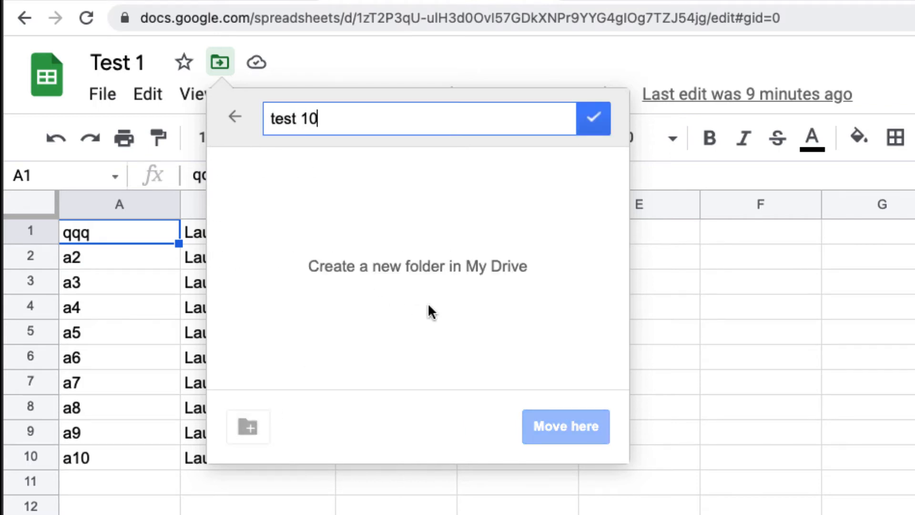
{"action": "left_click", "coordinate": [592, 121]}
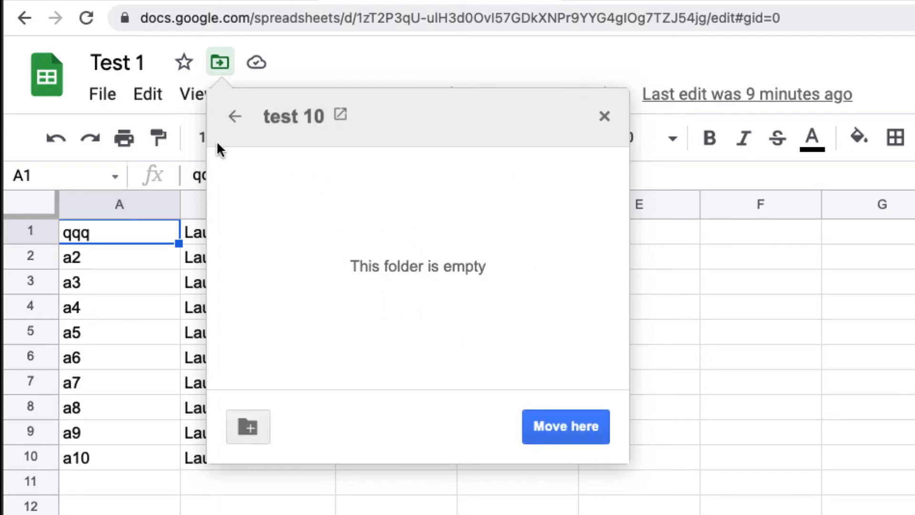
{"action": "left_click", "coordinate": [561, 426]}
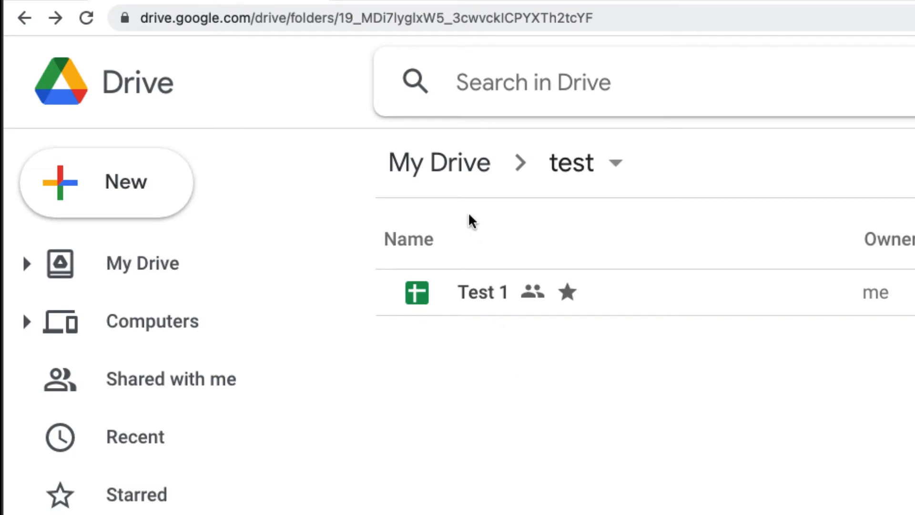
Open the Test 1 spreadsheet from the test 10 folder in Drive and view its document status
{"action": "left_click", "coordinate": [444, 174]}
{"action": "double_click", "coordinate": [485, 391]}
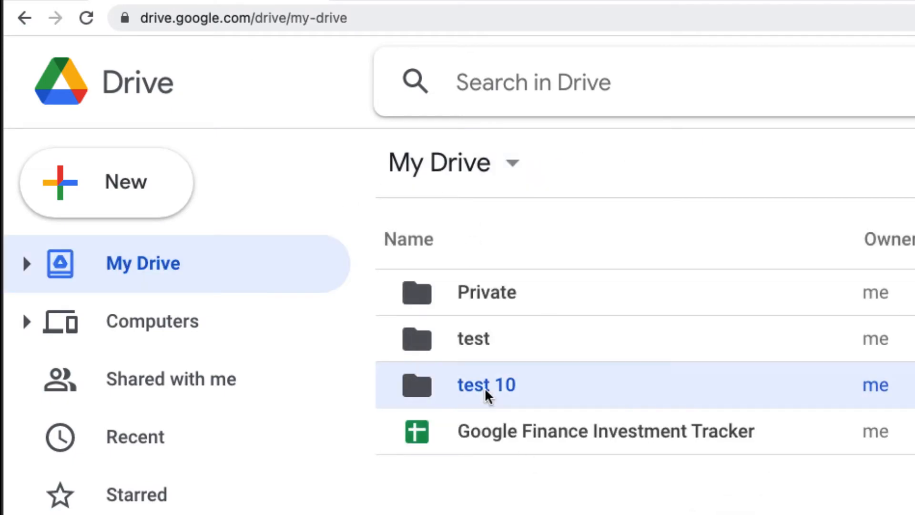
{"action": "double_click", "coordinate": [462, 301]}
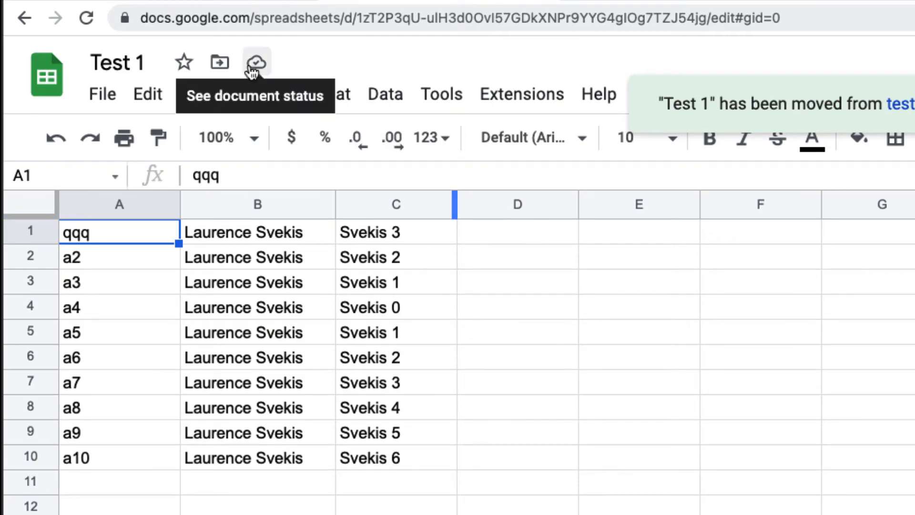
{"action": "left_click", "coordinate": [251, 72]}
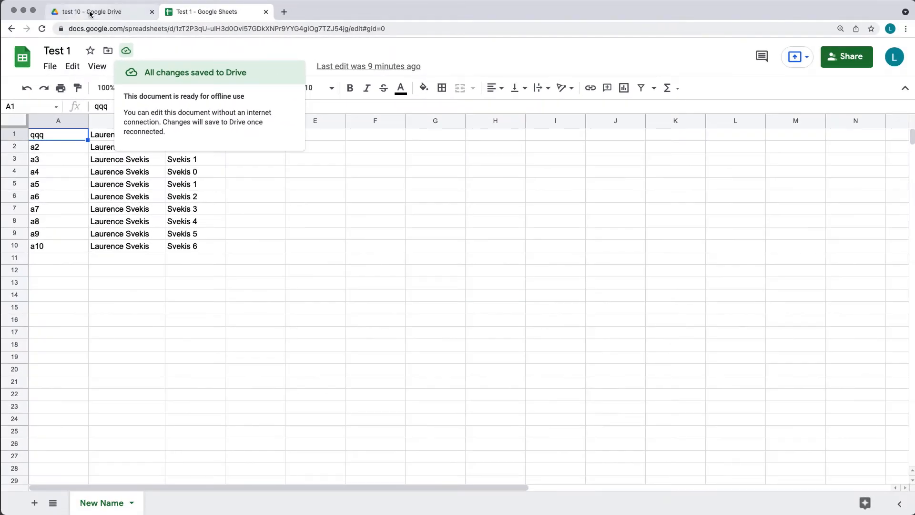
Make the Test 1 file available offline in Google Drive and check its document status in Google Sheets
{"action": "left_click", "coordinate": [100, 9]}
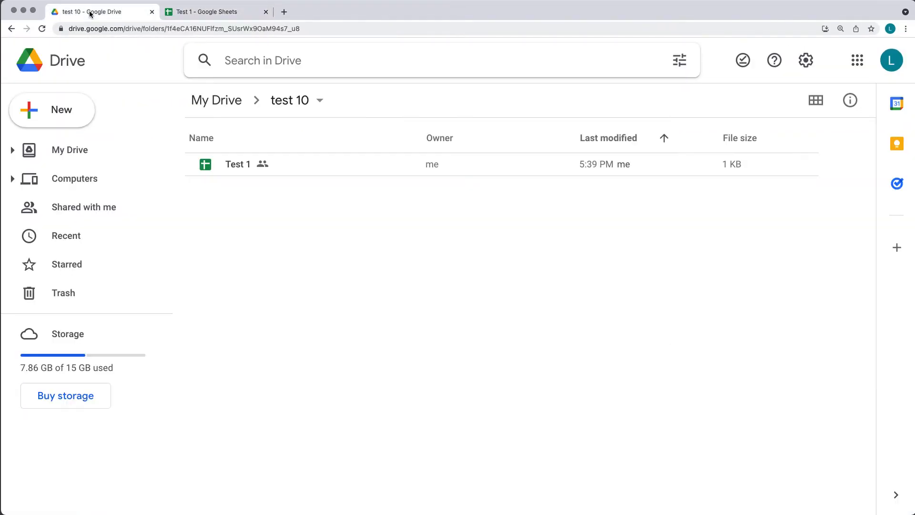
{"action": "right_click", "coordinate": [228, 167]}
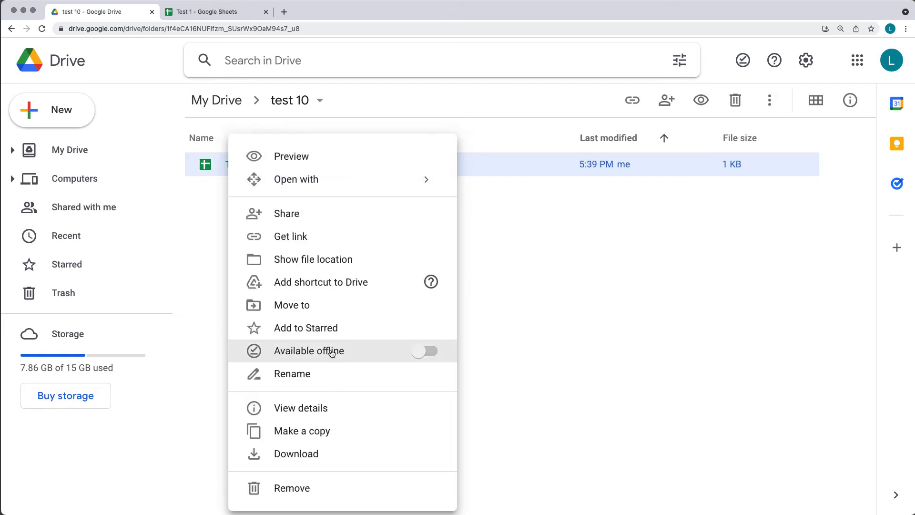
{"action": "left_click", "coordinate": [431, 352]}
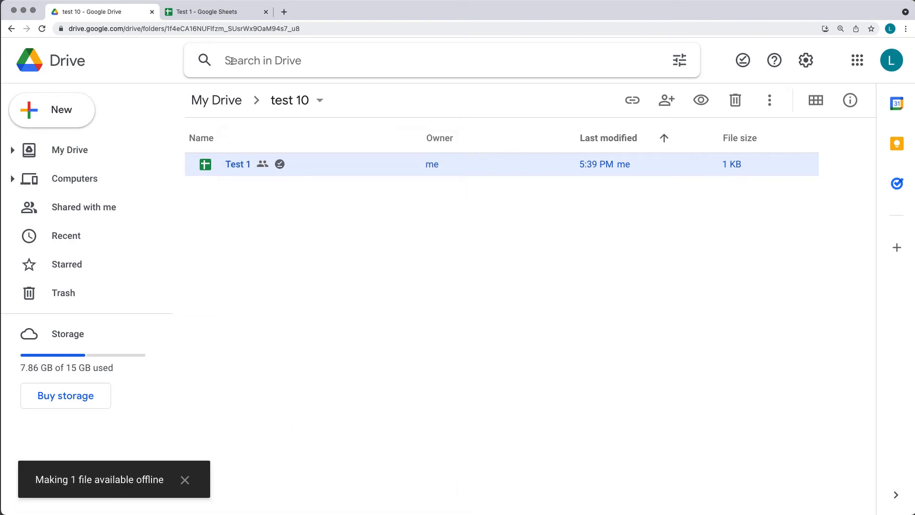
{"action": "left_click", "coordinate": [215, 12]}
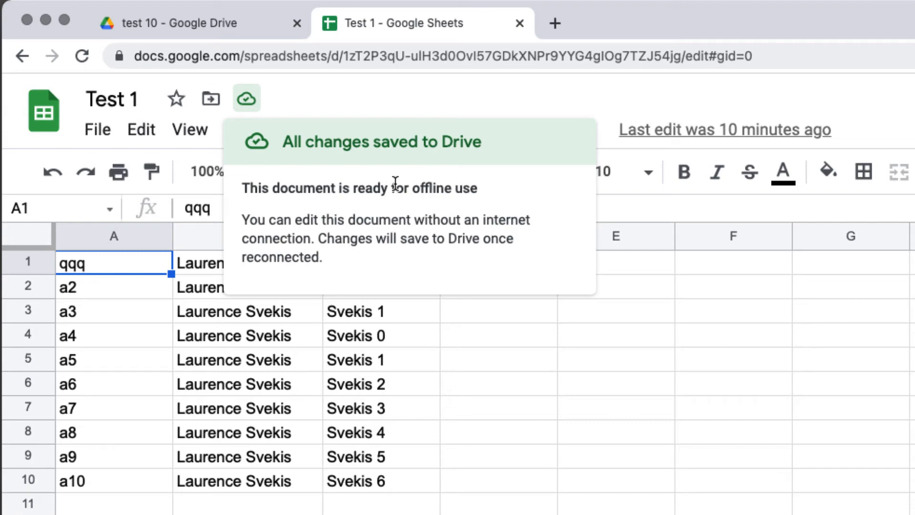
{"action": "left_click", "coordinate": [190, 27]}
{"action": "right_click", "coordinate": [462, 327]}
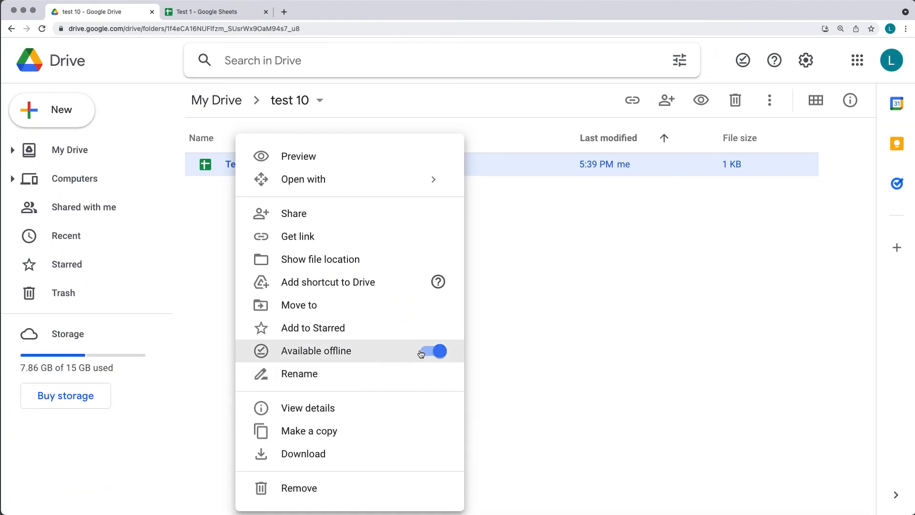
{"action": "left_click", "coordinate": [349, 382]}
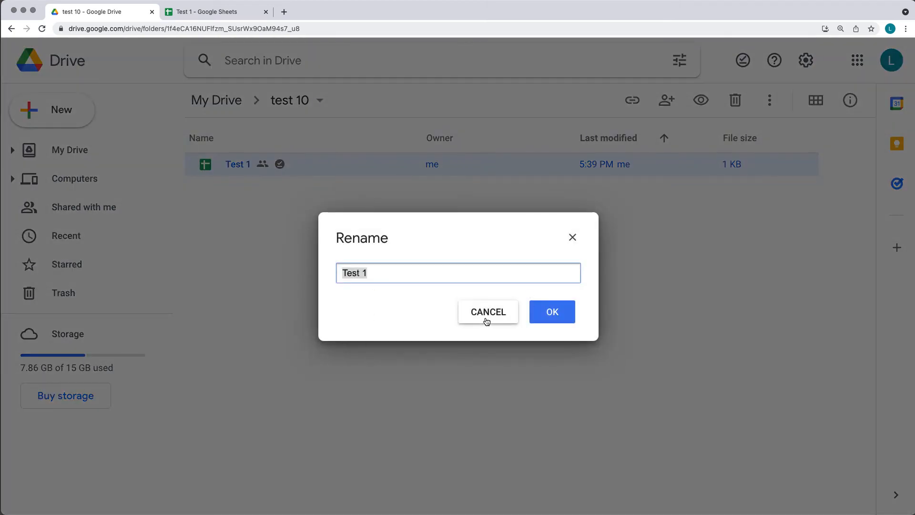
{"action": "left_click", "coordinate": [474, 305]}
Rename the Test 1 spreadsheet to Test New in Google Sheets
{"action": "left_click", "coordinate": [230, 12]}
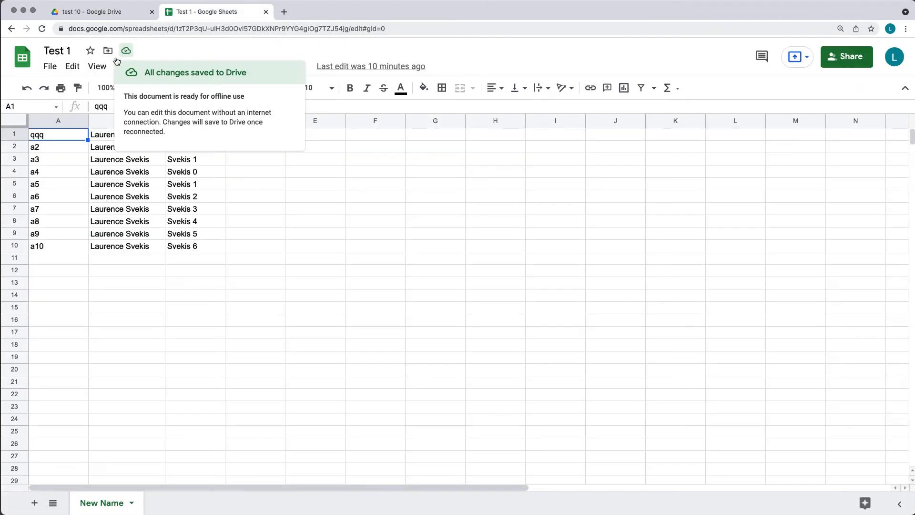
{"action": "double_click", "coordinate": [69, 51]}
{"action": "type", "text": "New"}
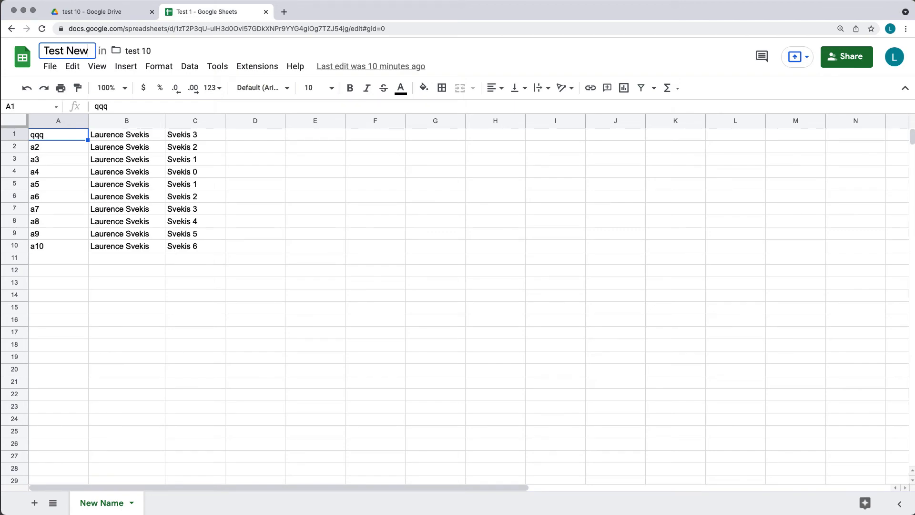
{"action": "key", "text": "Return"}
{"action": "left_click", "coordinate": [302, 199]}
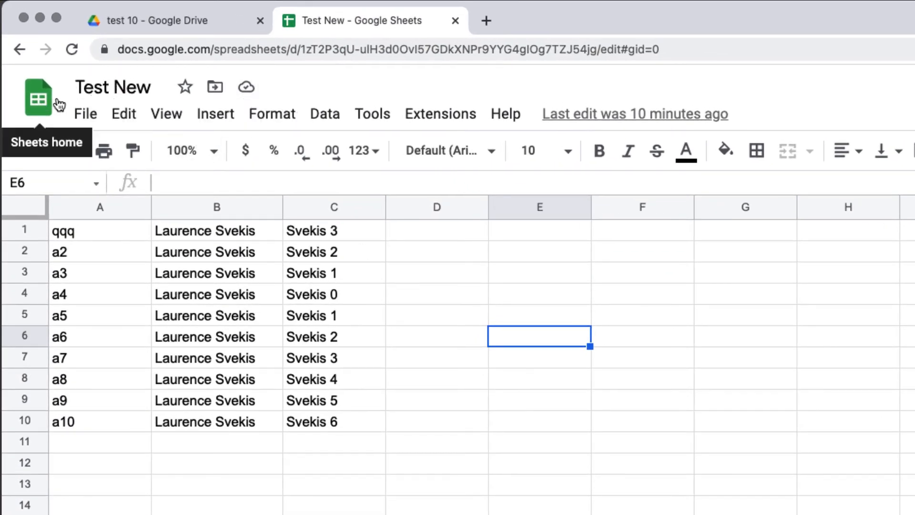
Remove offline access from the Test New spreadsheet
{"action": "left_click", "coordinate": [85, 114]}
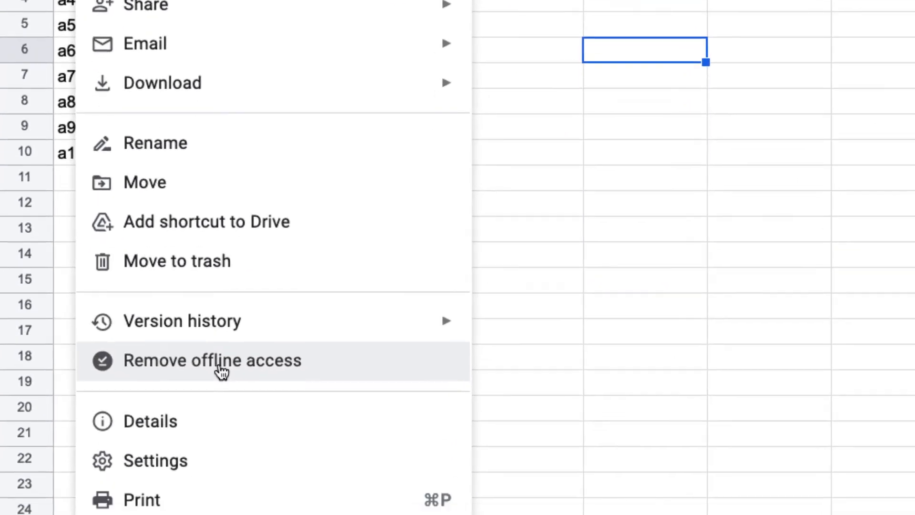
{"action": "left_click", "coordinate": [217, 370]}
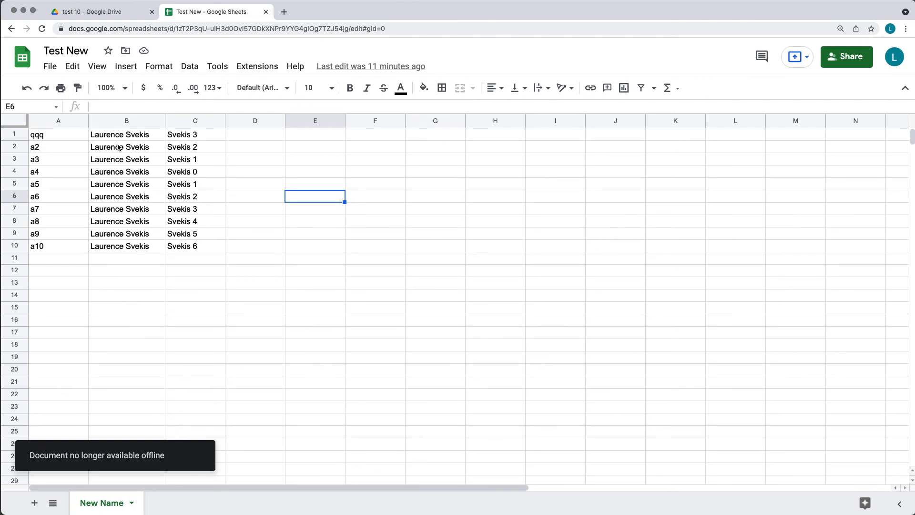
Browse the spreadsheet's version history, expand the November 28, 4:31 PM entry, view the options of its first 4:27 PM version and return to the sheet
{"action": "left_click", "coordinate": [50, 66]}
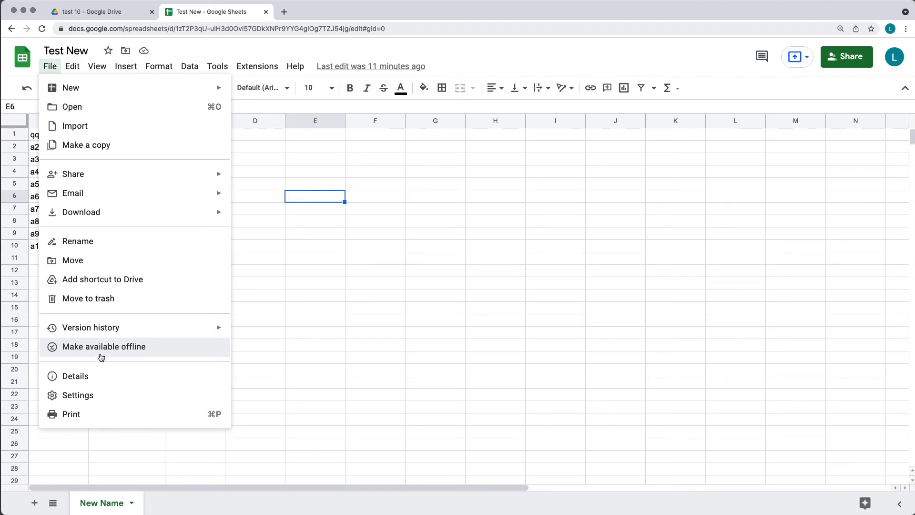
{"action": "mouse_move", "coordinate": [106, 332]}
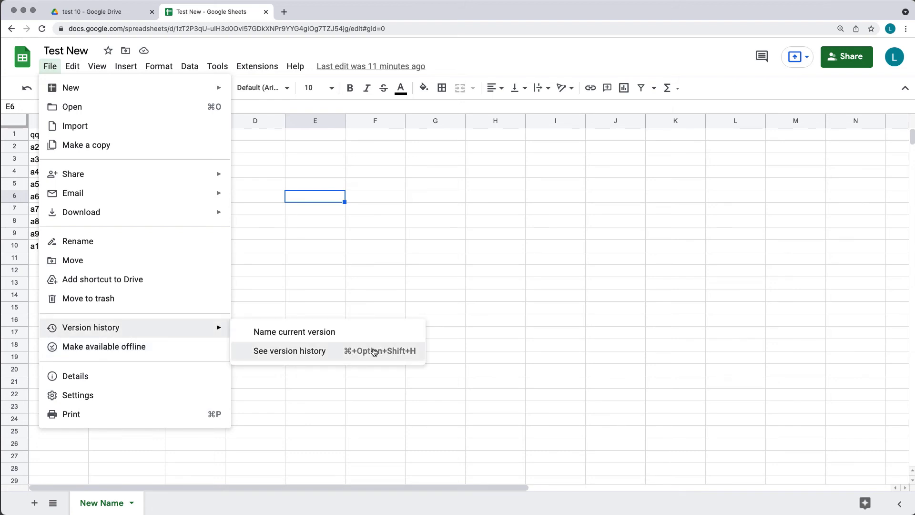
{"action": "left_click", "coordinate": [286, 352]}
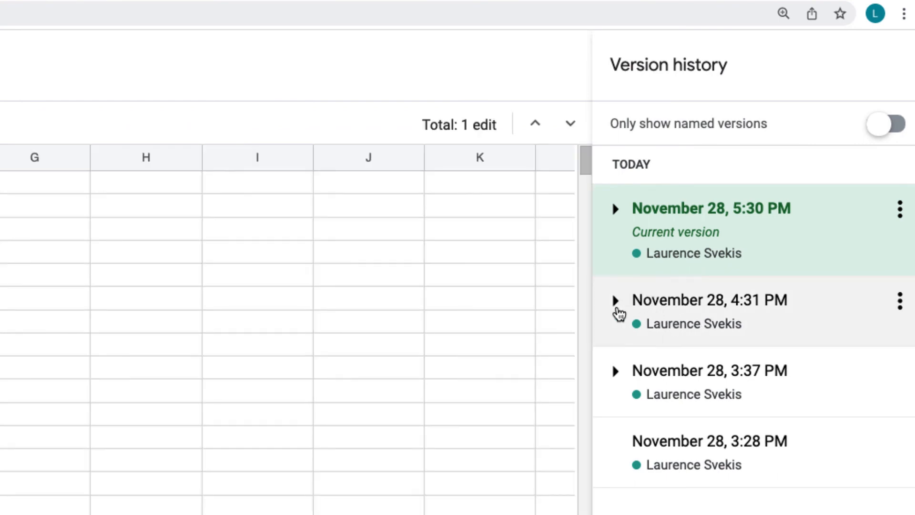
{"action": "left_click", "coordinate": [617, 309]}
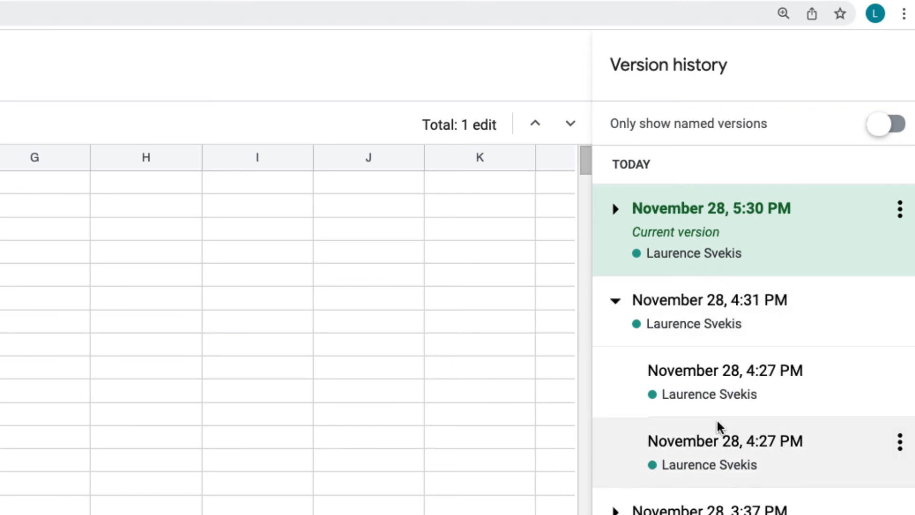
{"action": "left_click", "coordinate": [898, 379]}
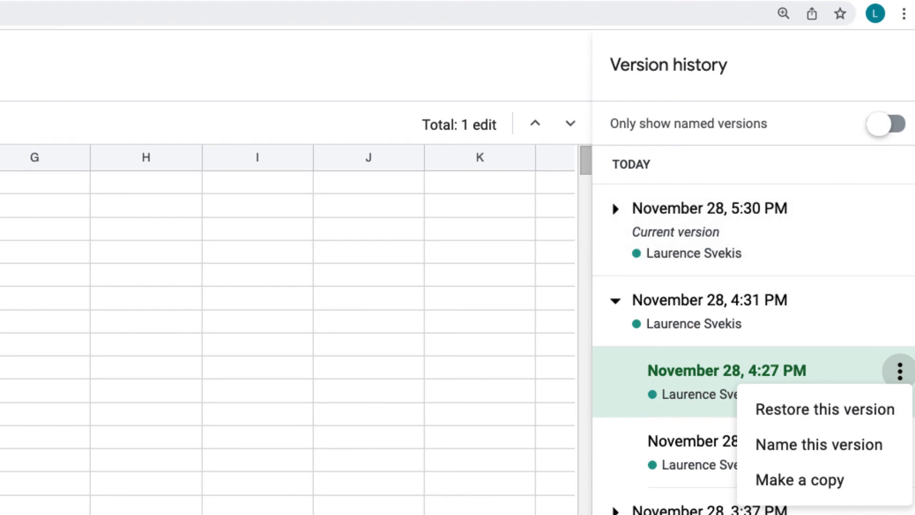
{"action": "key", "text": "Escape"}
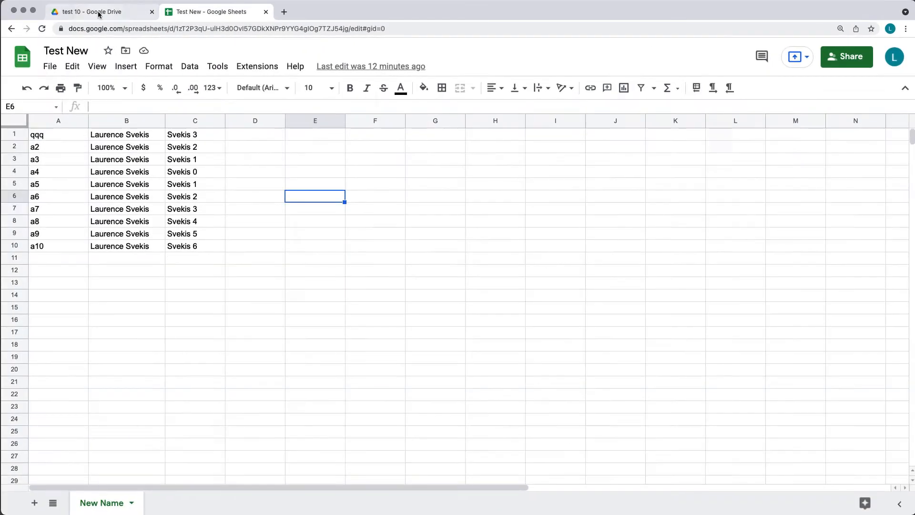
Review the activity log of the renamed spreadsheet in the test 10 folder in Google Drive
{"action": "left_click", "coordinate": [100, 11]}
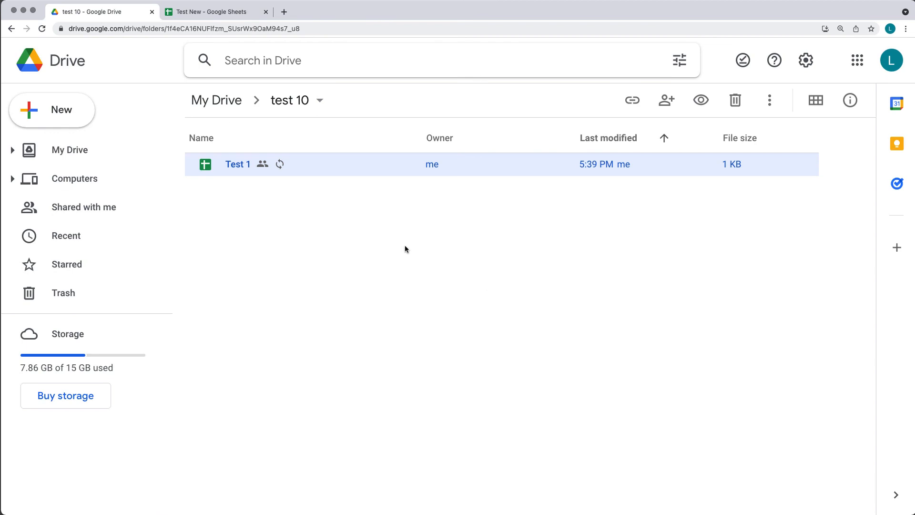
{"action": "right_click", "coordinate": [234, 164]}
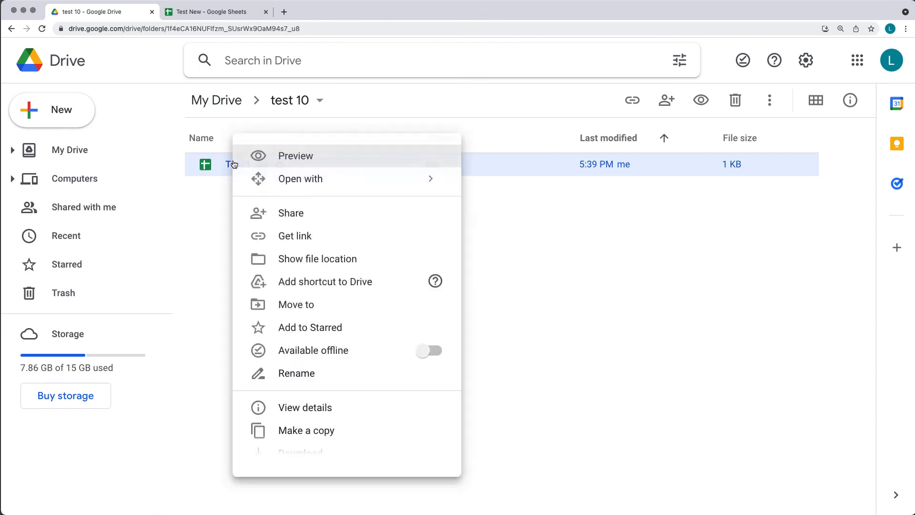
{"action": "left_click", "coordinate": [851, 100]}
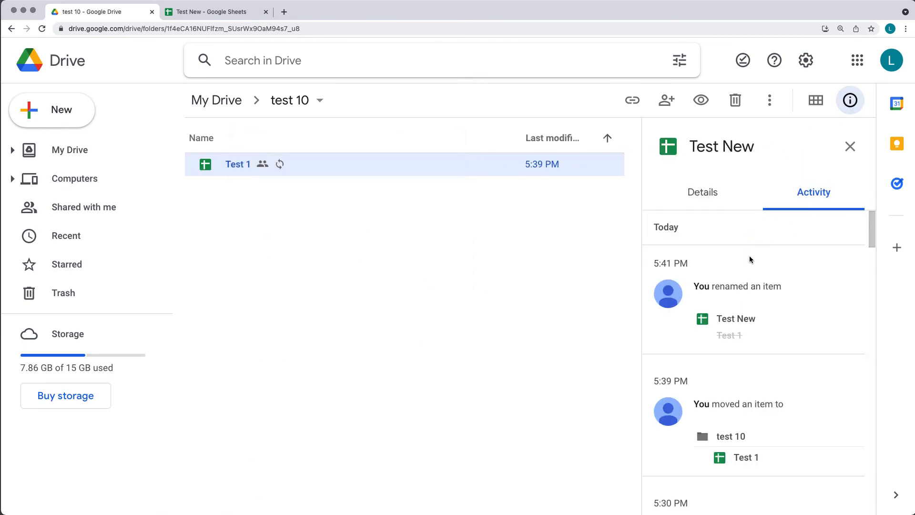
{"action": "scroll", "coordinate": [758, 272], "scroll_direction": "down", "scroll_amount": 4}
{"action": "scroll", "coordinate": [721, 286], "scroll_direction": "up", "scroll_amount": 4}
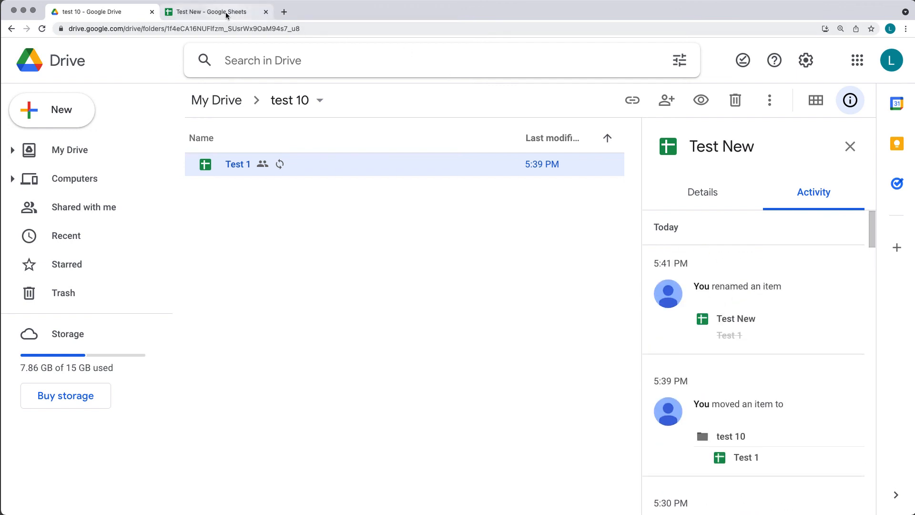
Check the file options of Test New in Google Sheets and highlight the user count on the Google Docs Offline extension page
{"action": "left_click", "coordinate": [226, 15]}
{"action": "left_click", "coordinate": [49, 66]}
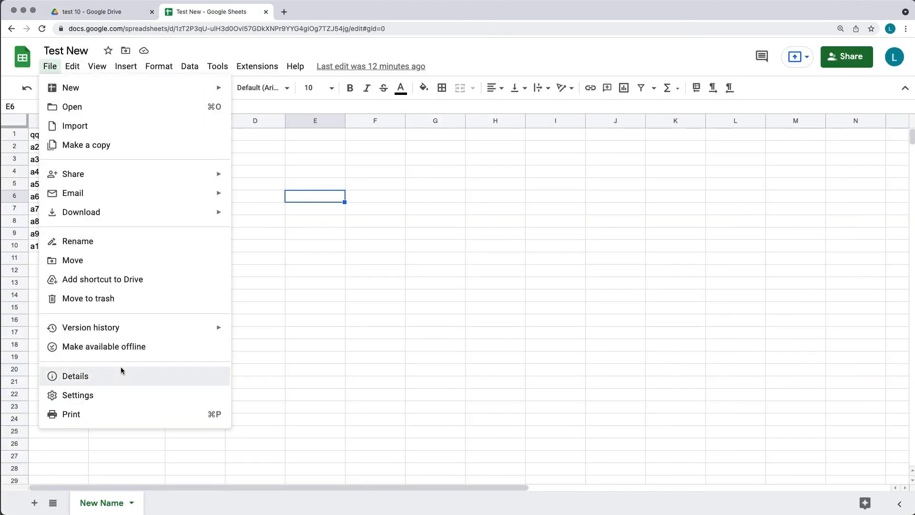
{"action": "mouse_move", "coordinate": [126, 332]}
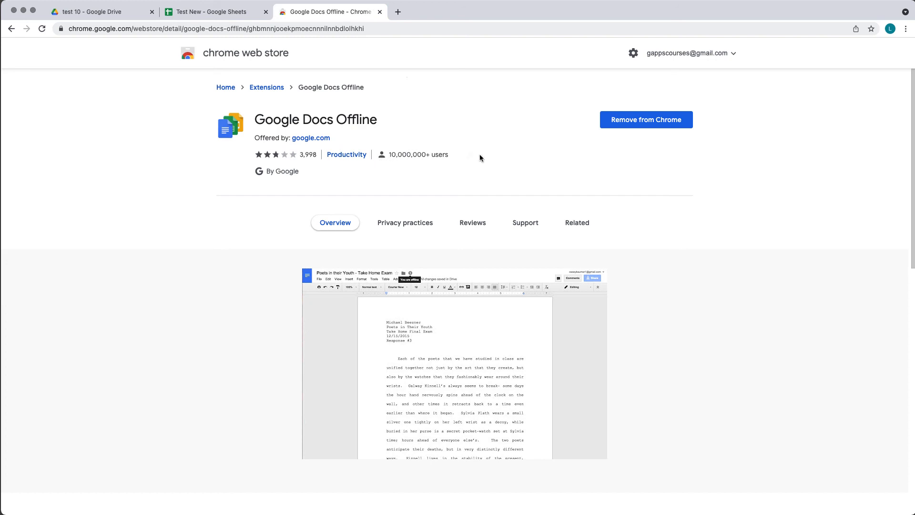
{"action": "left_click_drag", "start_coordinate": [479, 155], "coordinate": [384, 155]}
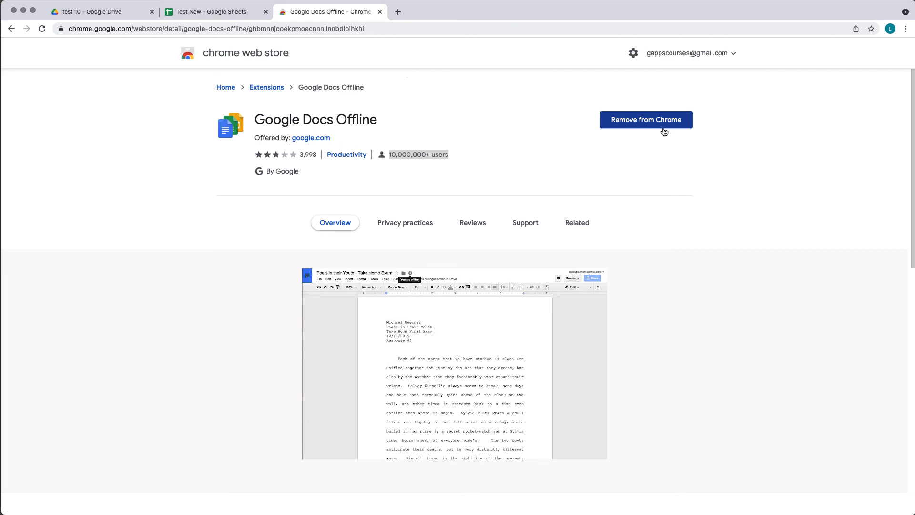
Return to the Test New spreadsheet, look over its file options and select its web address
{"action": "left_click", "coordinate": [215, 12]}
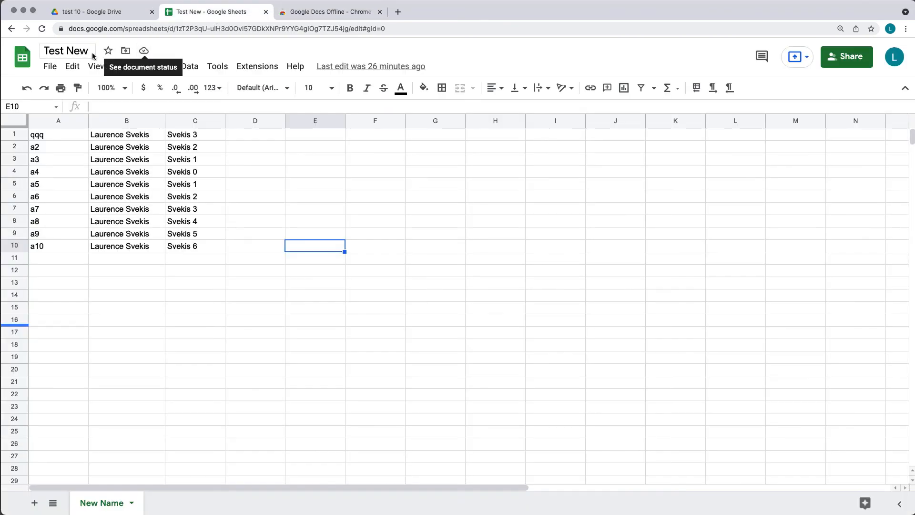
{"action": "left_click", "coordinate": [50, 67]}
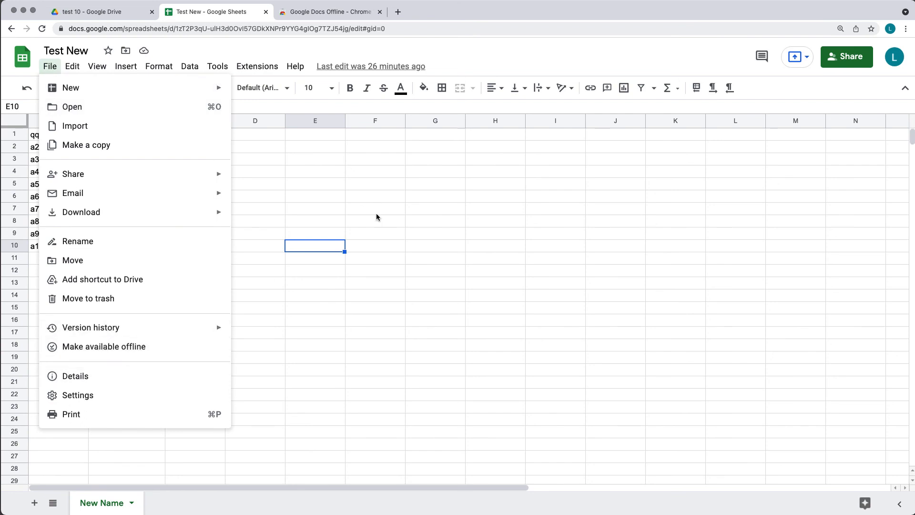
{"action": "left_click", "coordinate": [317, 28]}
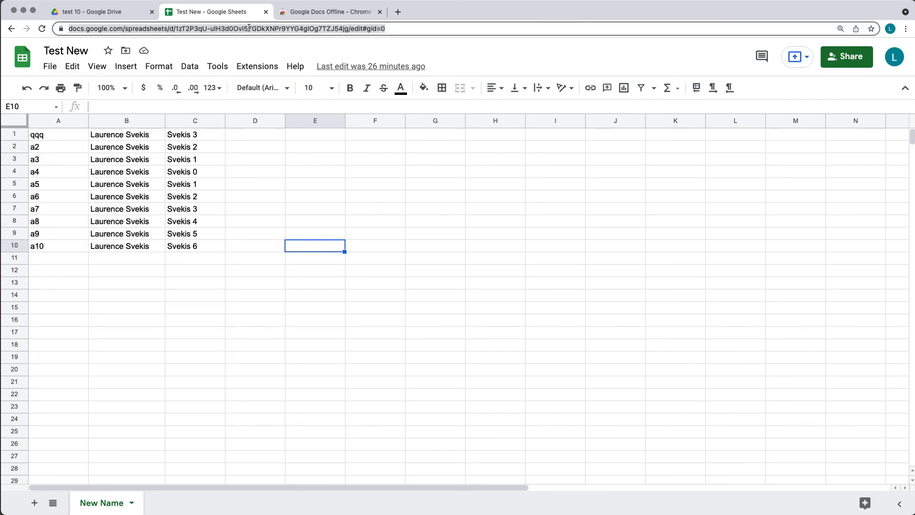